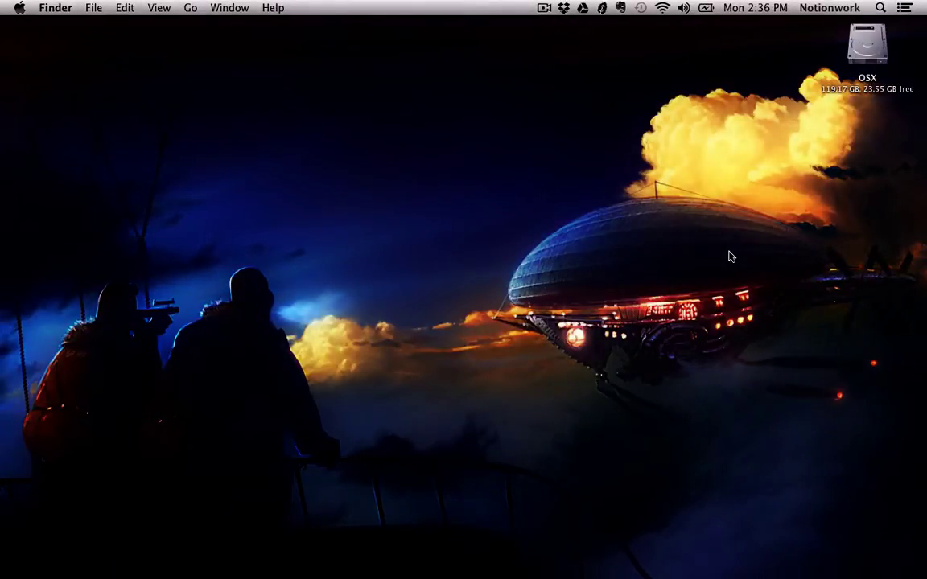
# Load the router page at 192.168.1.1, then by hostname notiongate/.
pyautogui.hotkey('ctrl', 'Right')
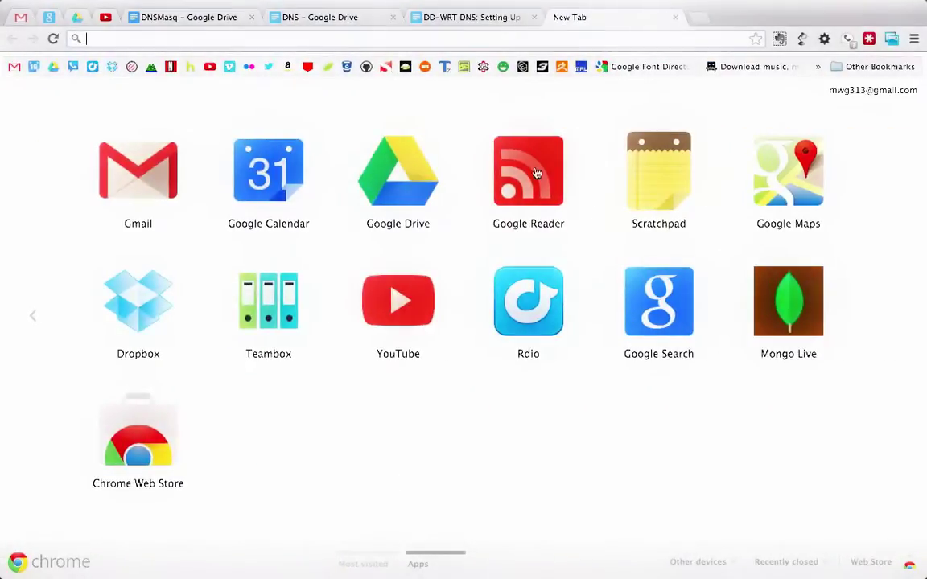
pyautogui.write('192.1')
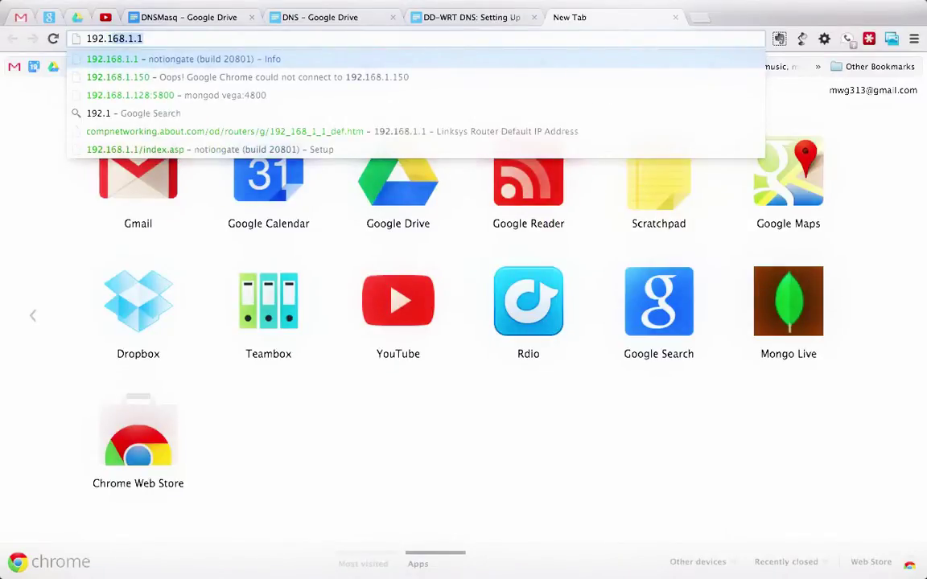
pyautogui.write('68.1.')
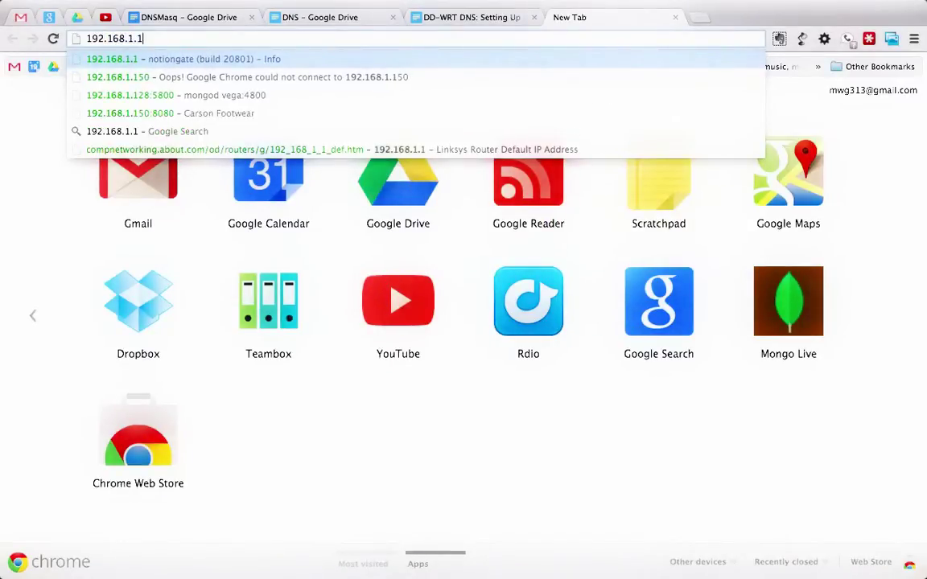
pyautogui.write('1')
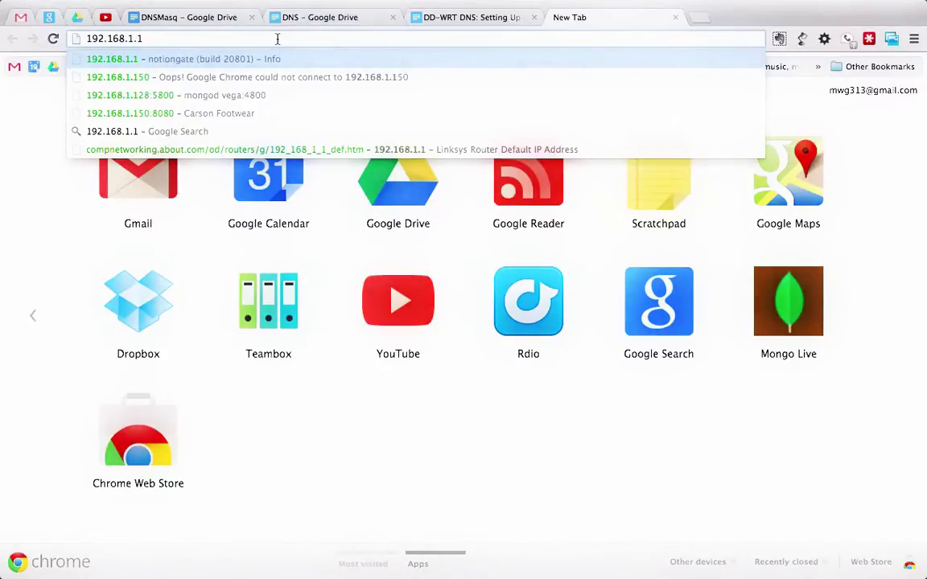
pyautogui.press('Return')
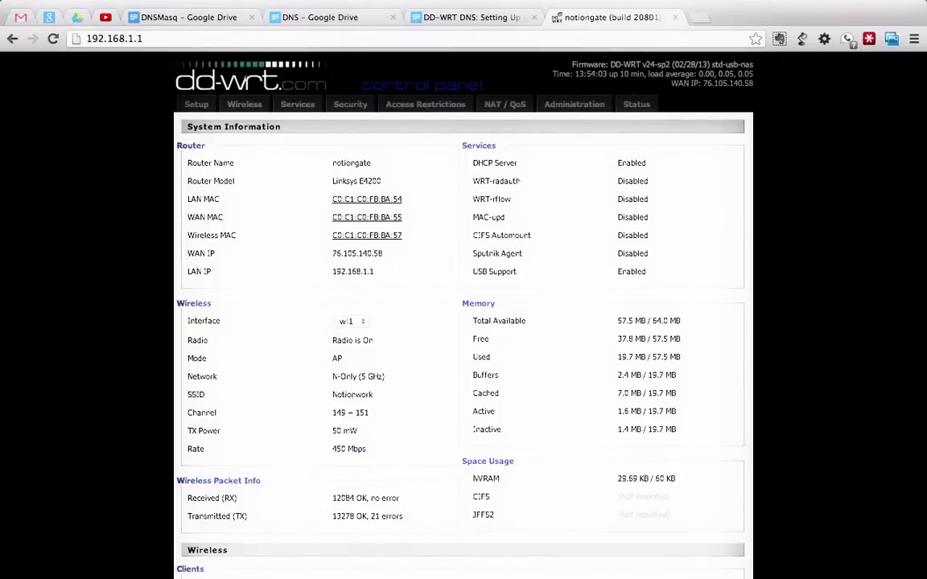
pyautogui.click(260, 38)
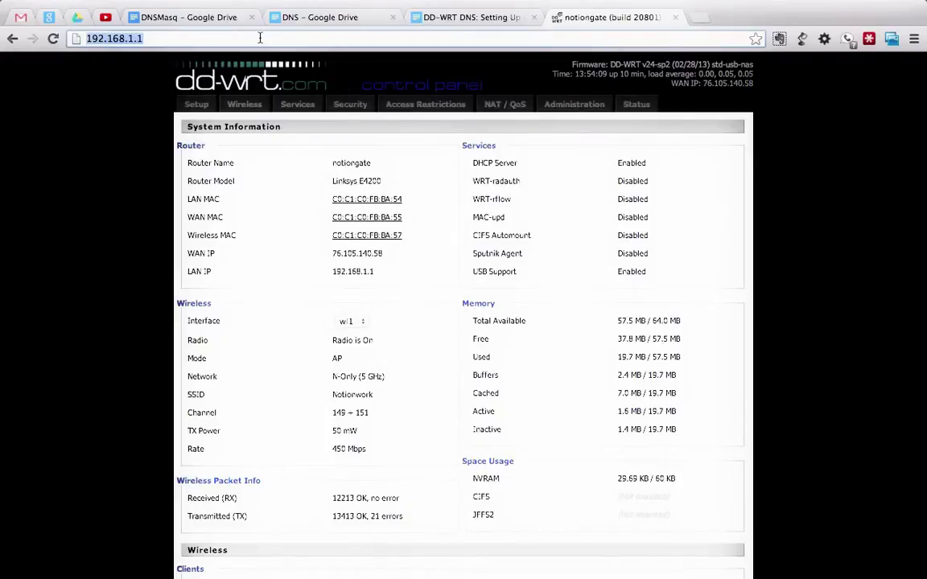
pyautogui.write('n')
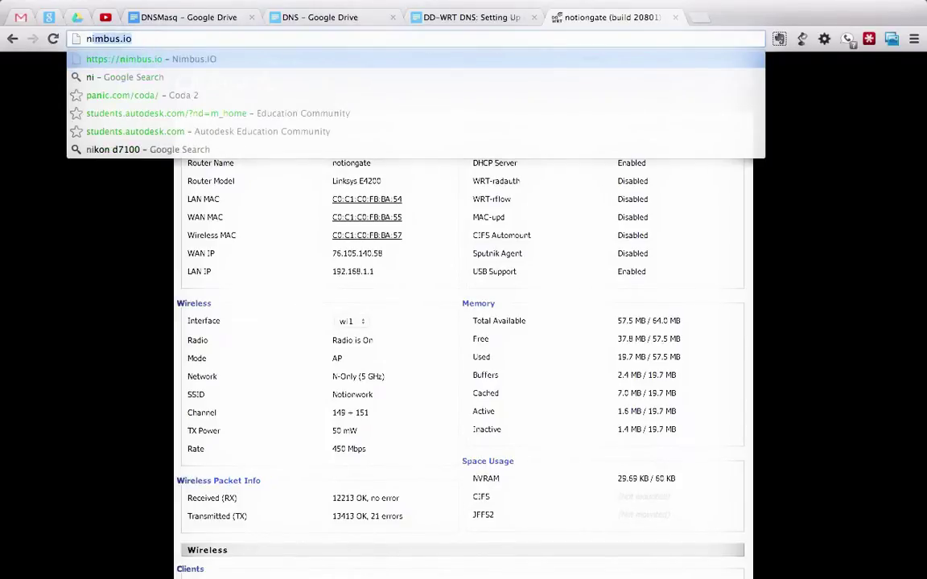
pyautogui.write('otiongate')
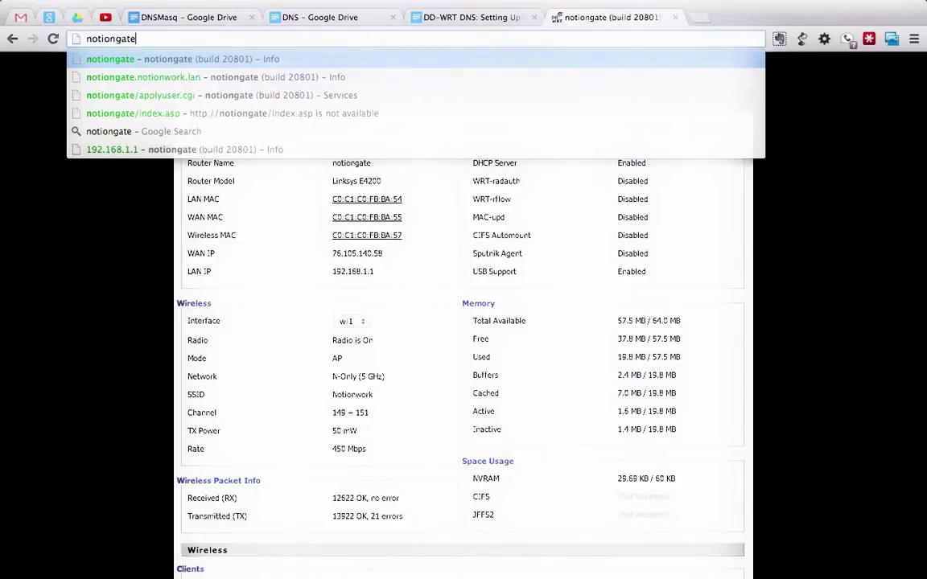
pyautogui.write('/')
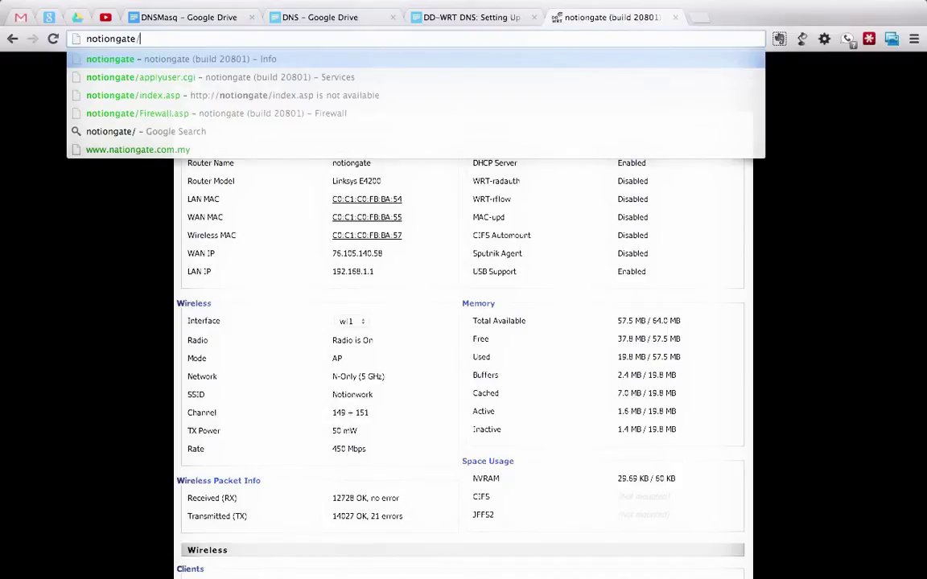
pyautogui.press('Return')
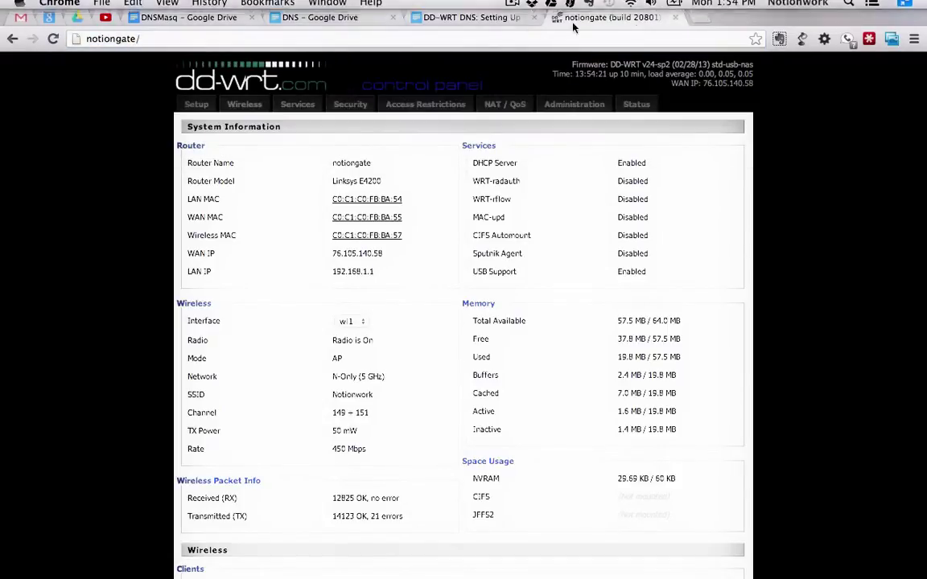
# Load the router at notiongate.notionwork.lan/ in a second tab, then close that tab.
pyautogui.click(697, 18)
pyautogui.write('notiongate')
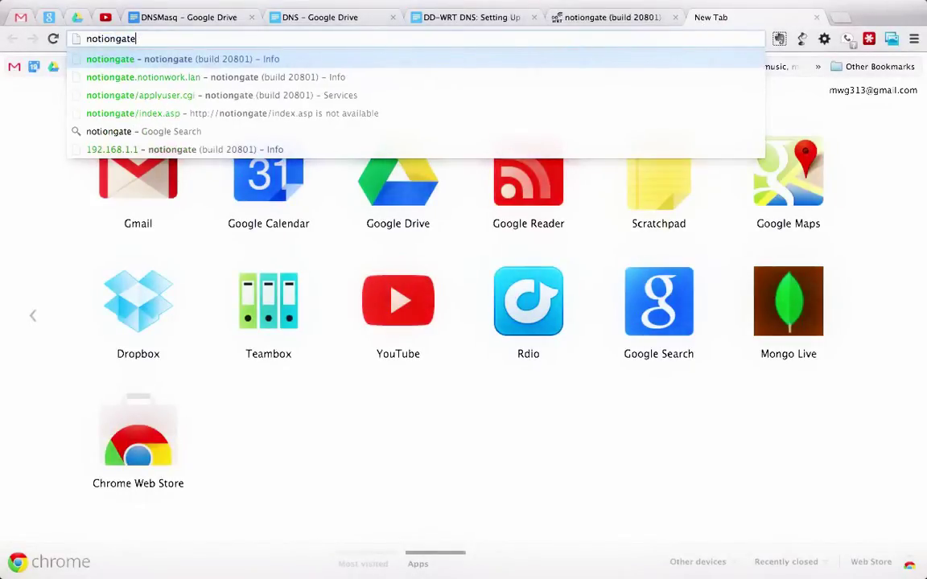
pyautogui.write('.notionwork.lan')
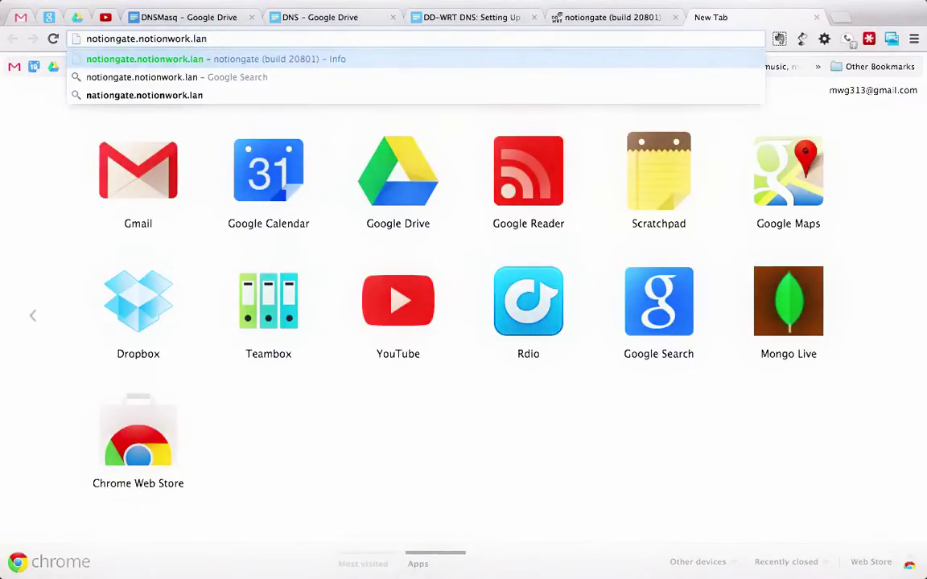
pyautogui.write('/')
pyautogui.press('Return')
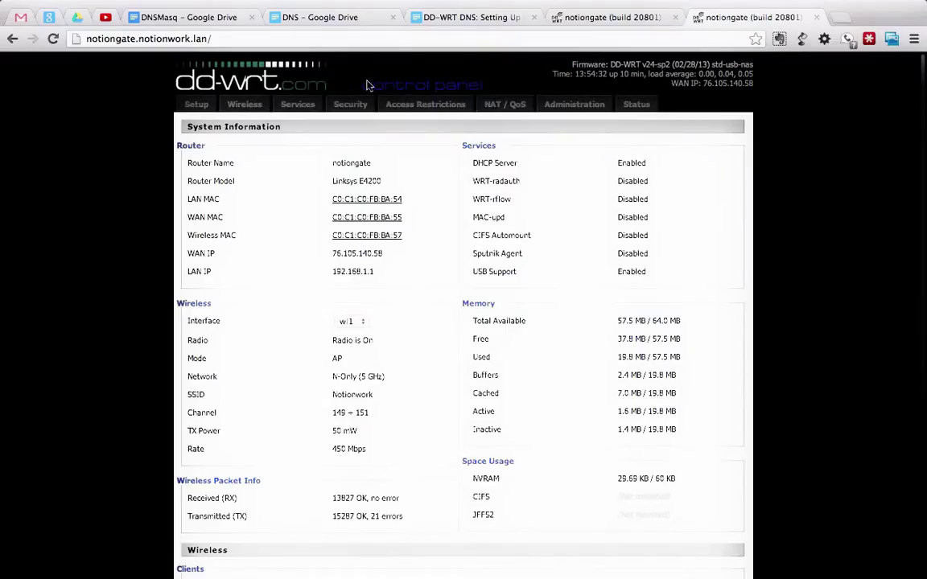
pyautogui.click(816, 17)
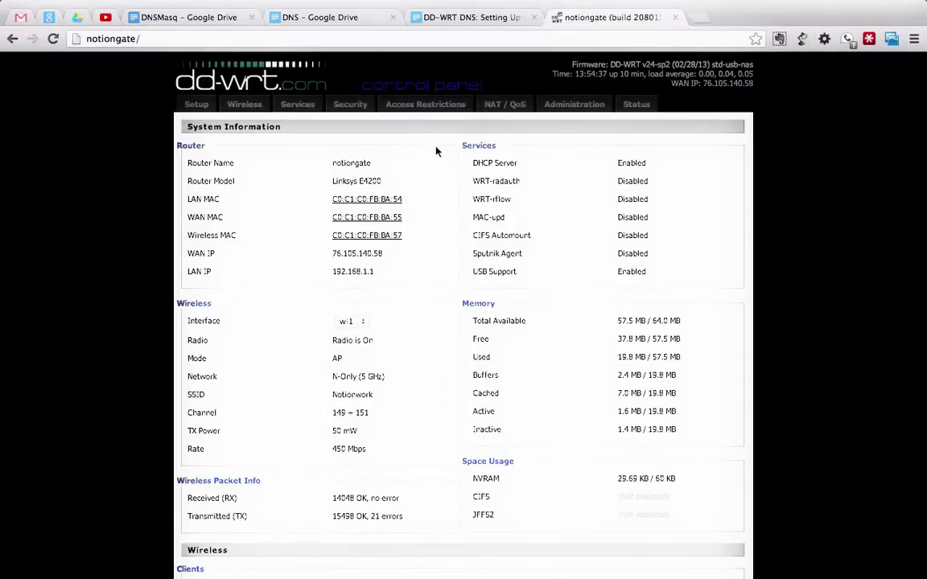
# Open Setup > Basic Setup and scroll to the Local DNS setting under Network Setup.
pyautogui.click(191, 106)
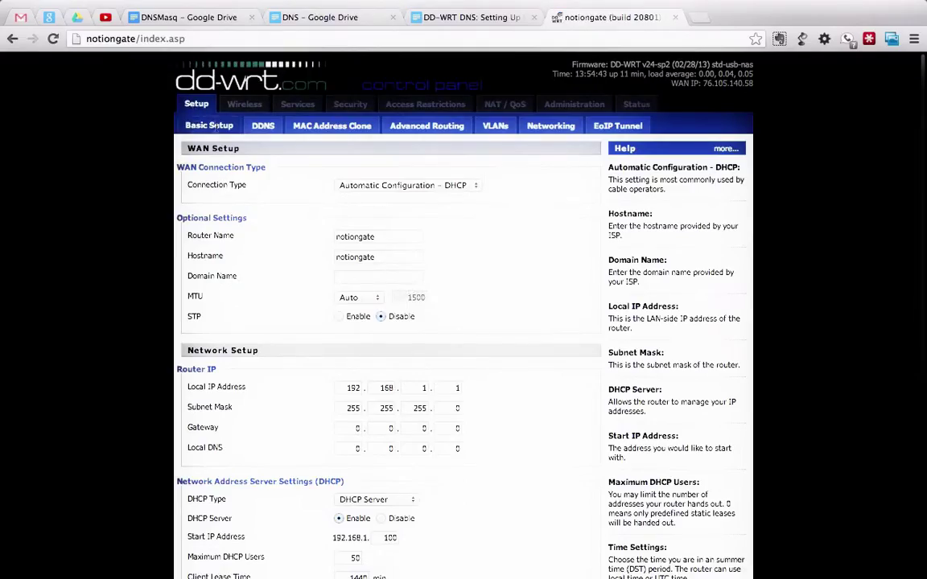
pyautogui.scroll(-5, 216, 129)
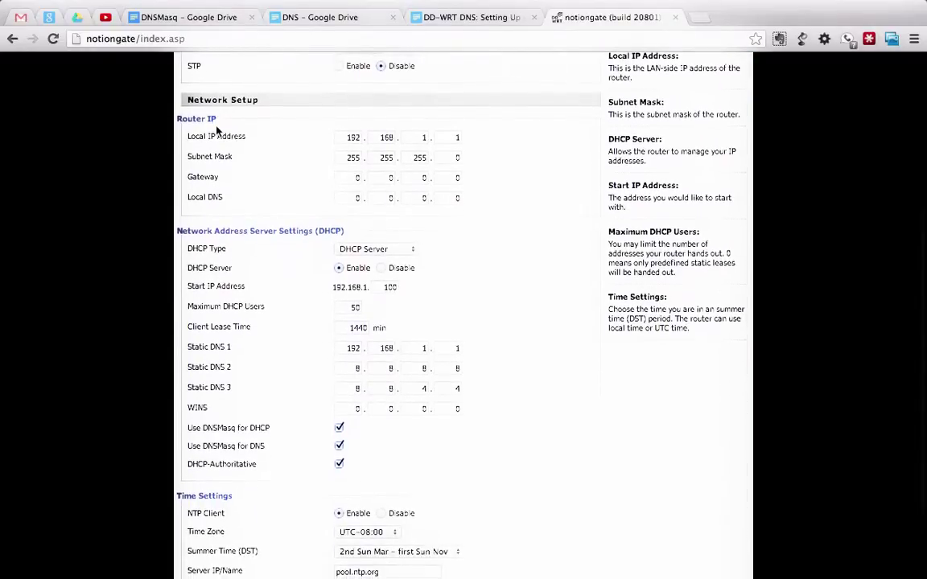
pyautogui.scroll(-1, 217, 131)
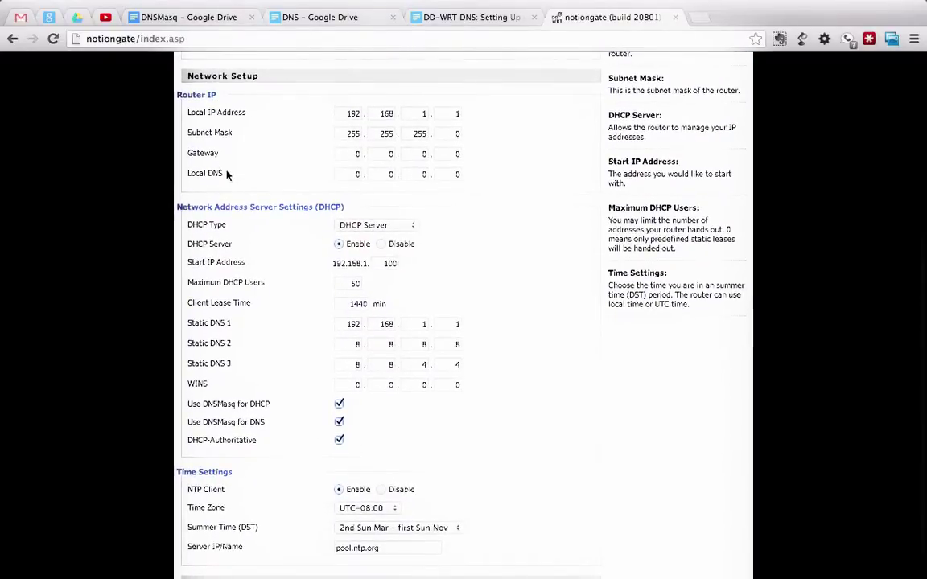
pyautogui.moveTo(225, 174); pyautogui.dragTo(187, 172)
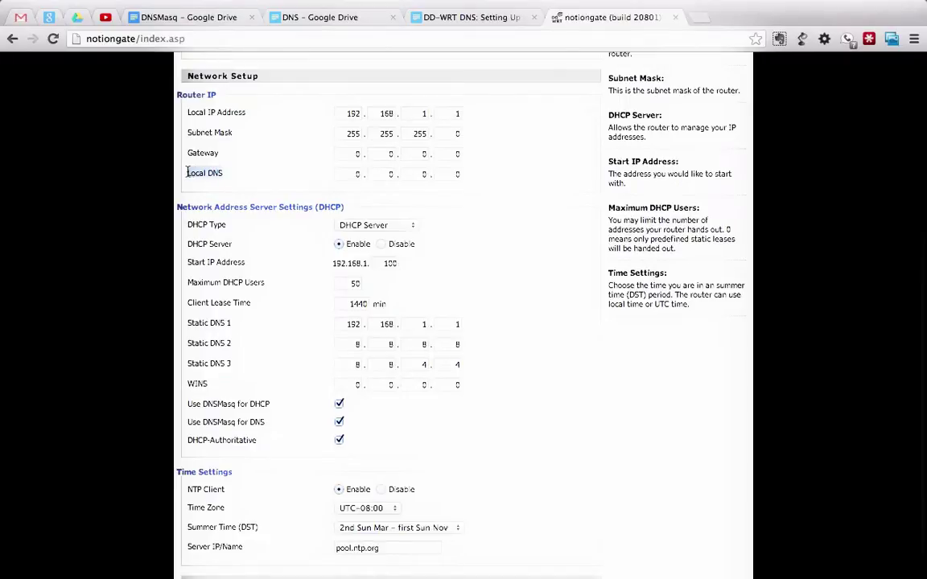
pyautogui.scroll(-2, 437, 235)
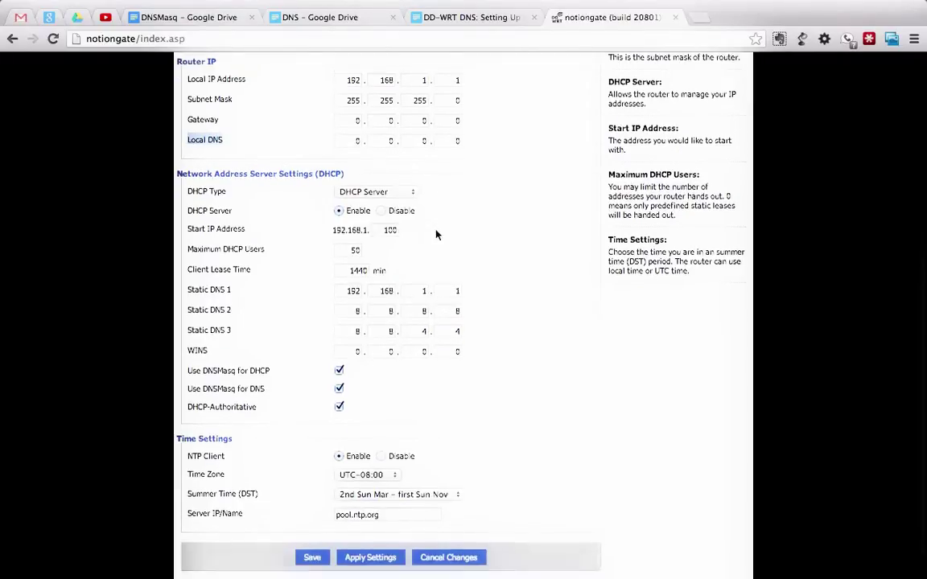
pyautogui.scroll(2, 436, 235)
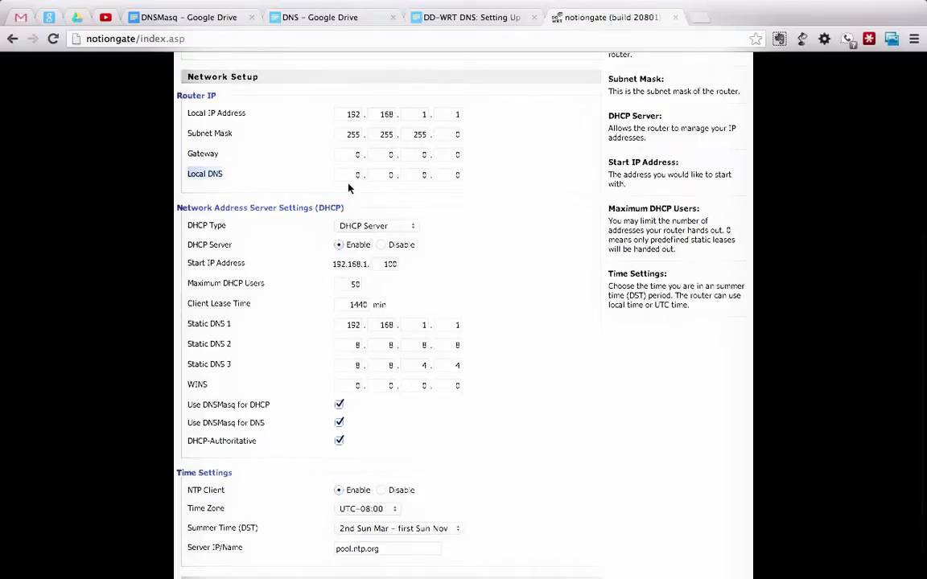
pyautogui.click(263, 175)
# Inspect each Local DNS address octet field in turn.
pyautogui.click(354, 175)
pyautogui.press('Tab')
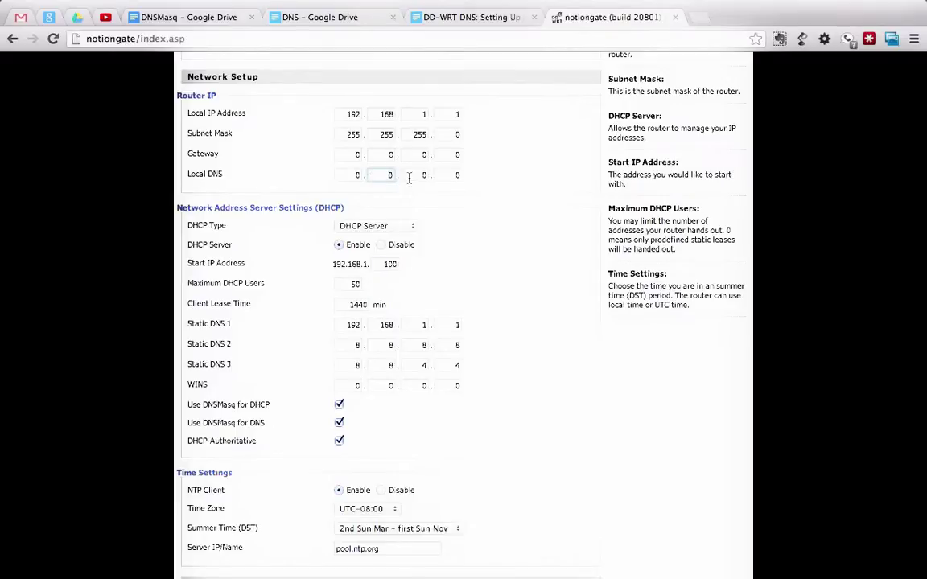
pyautogui.press('Tab')
pyautogui.press('Tab')
pyautogui.click(350, 179)
pyautogui.scroll(-2, 210, 258)
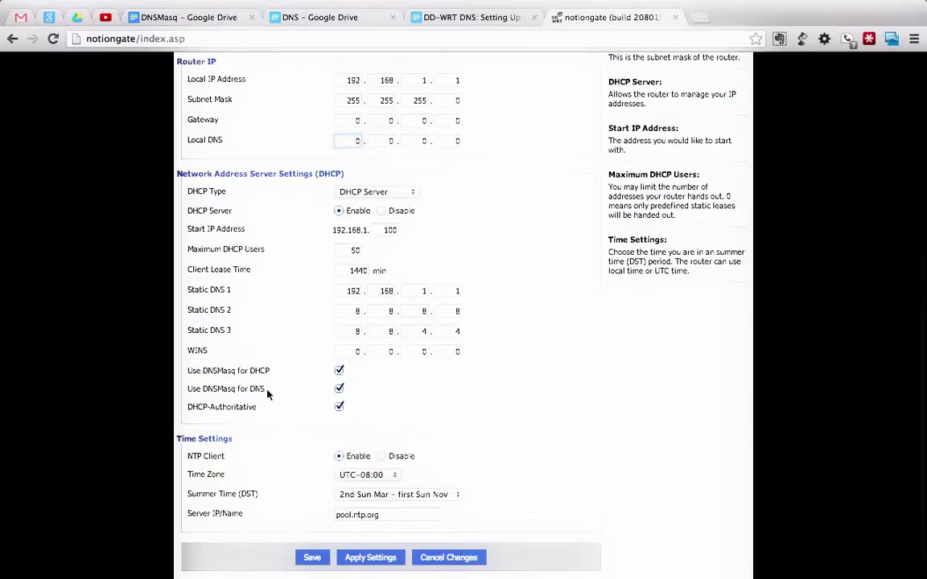
pyautogui.moveTo(266, 390); pyautogui.dragTo(191, 392)
pyautogui.moveTo(271, 371); pyautogui.dragTo(187, 371)
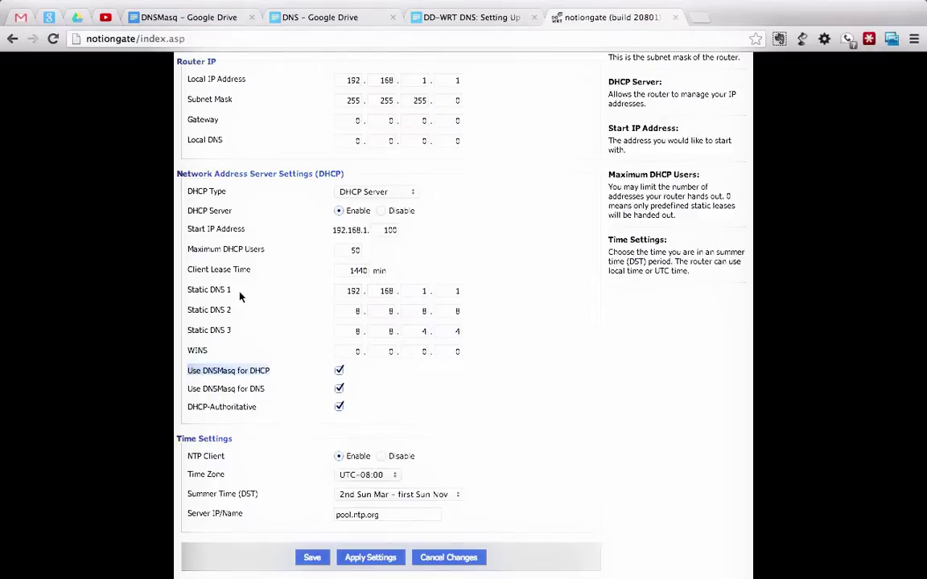
pyautogui.moveTo(239, 296); pyautogui.dragTo(187, 289)
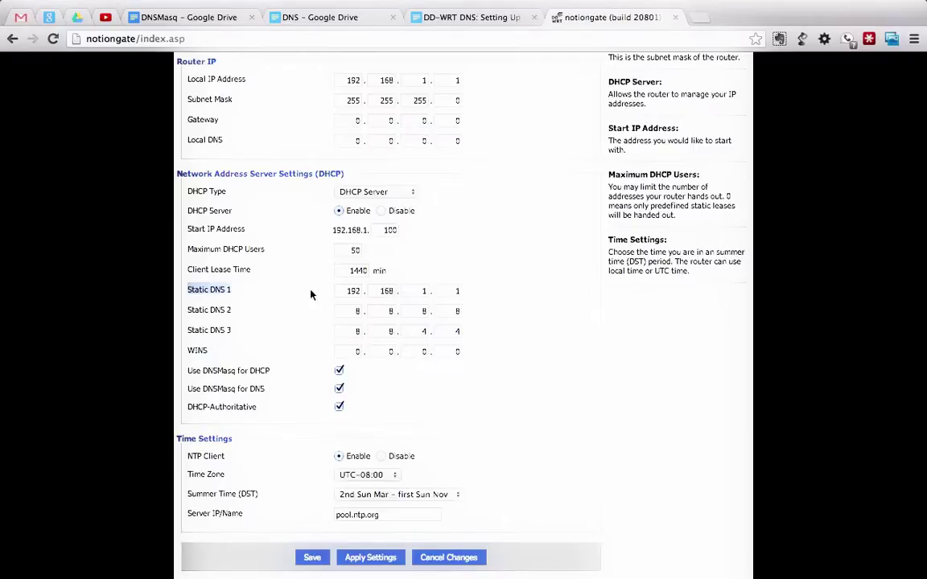
pyautogui.click(341, 291)
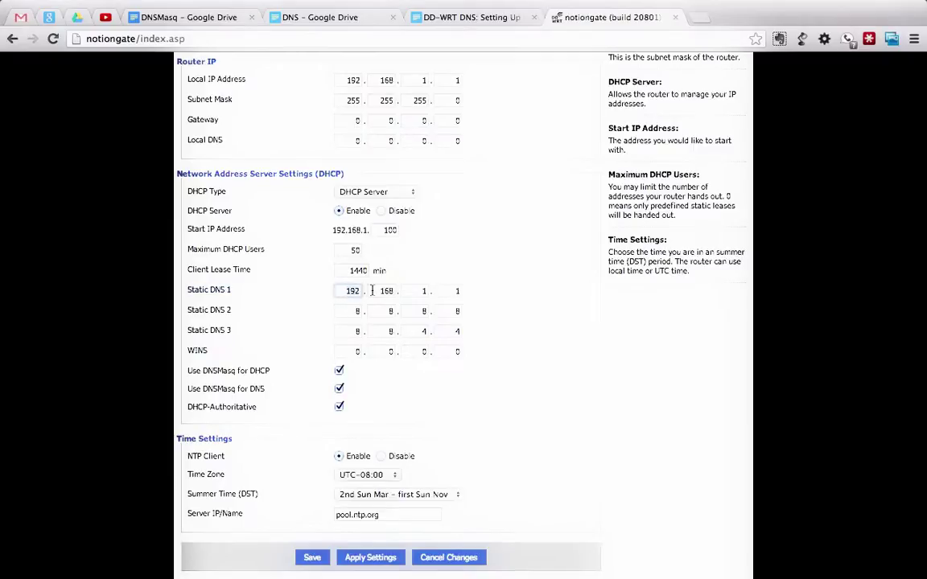
pyautogui.click(387, 290)
pyautogui.click(420, 290)
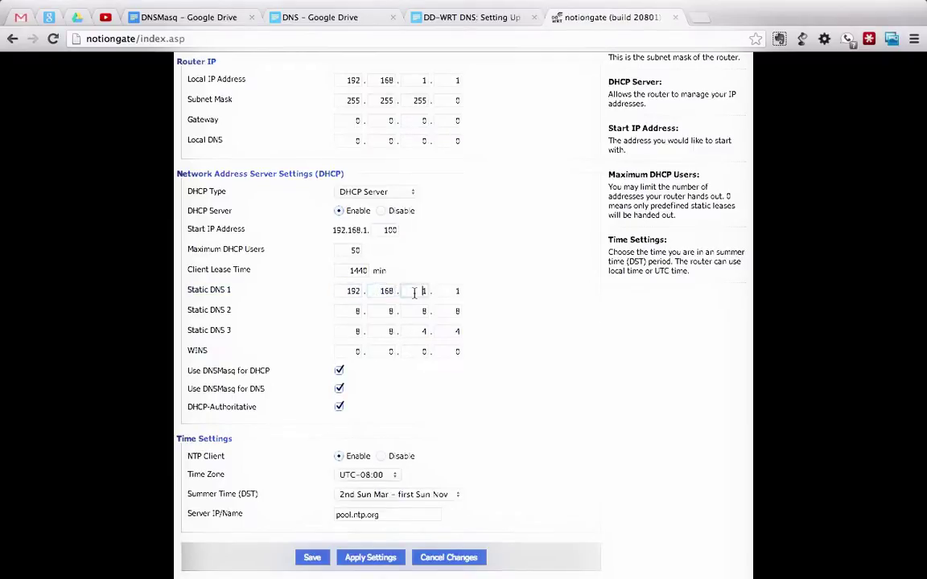
pyautogui.click(455, 291)
pyautogui.click(361, 295)
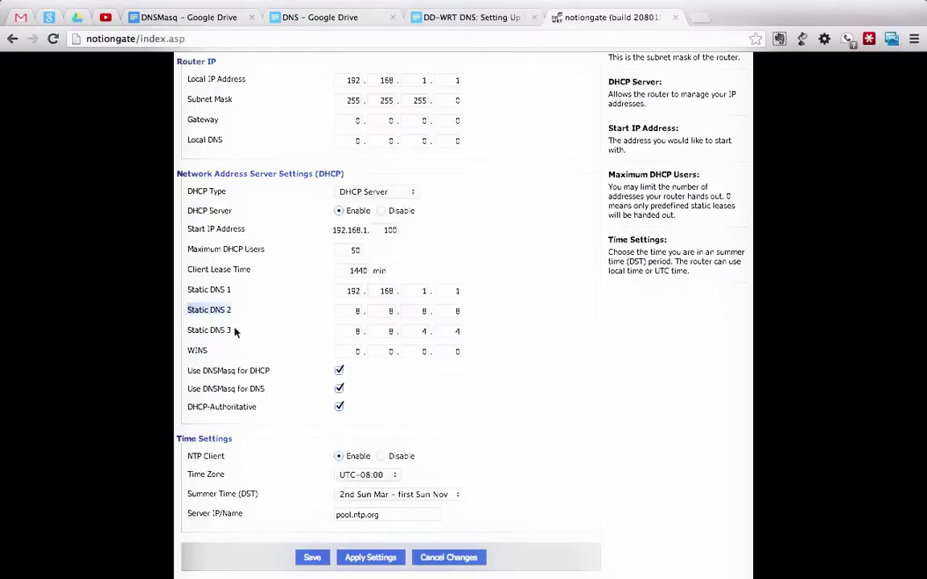
pyautogui.moveTo(188, 330); pyautogui.dragTo(232, 330)
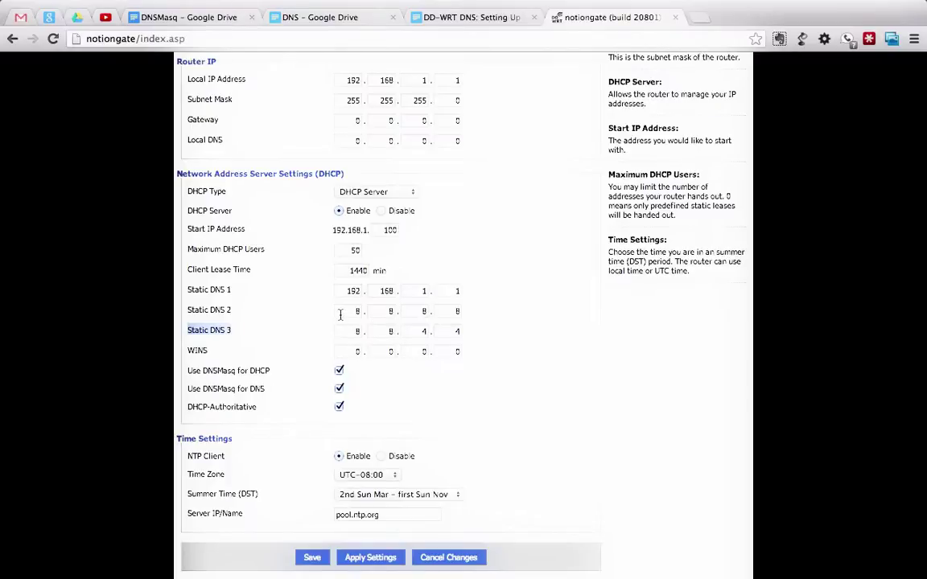
pyautogui.scroll(2, 340, 313)
pyautogui.scroll(4, 341, 315)
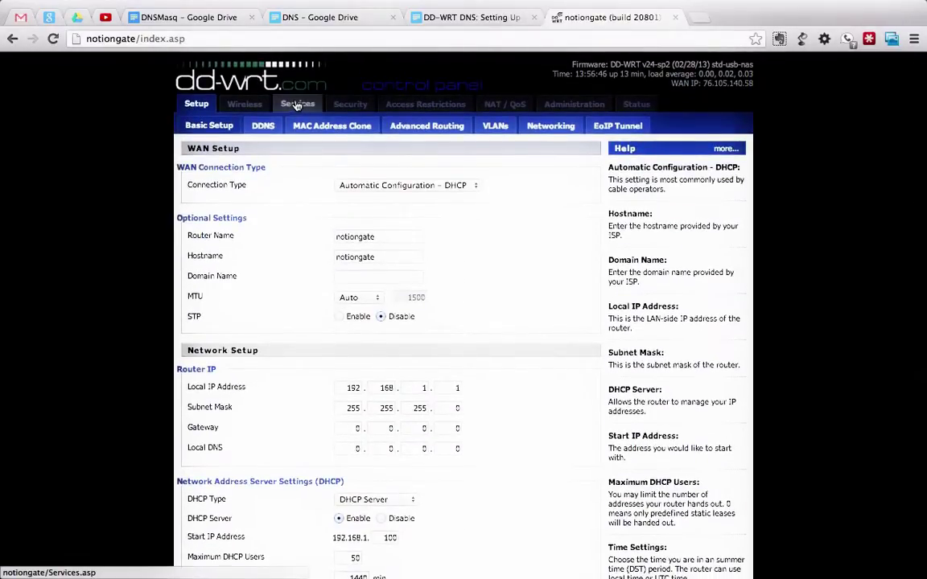
# On the Services page, keep LAN & WLAN as the Used Domain.
pyautogui.click(298, 105)
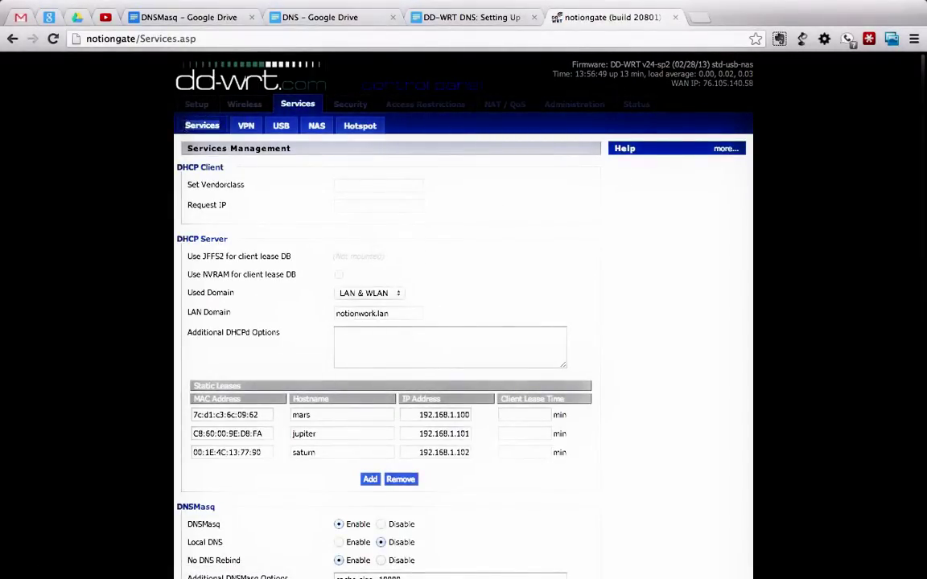
pyautogui.scroll(-1, 254, 182)
pyautogui.scroll(-3, 254, 182)
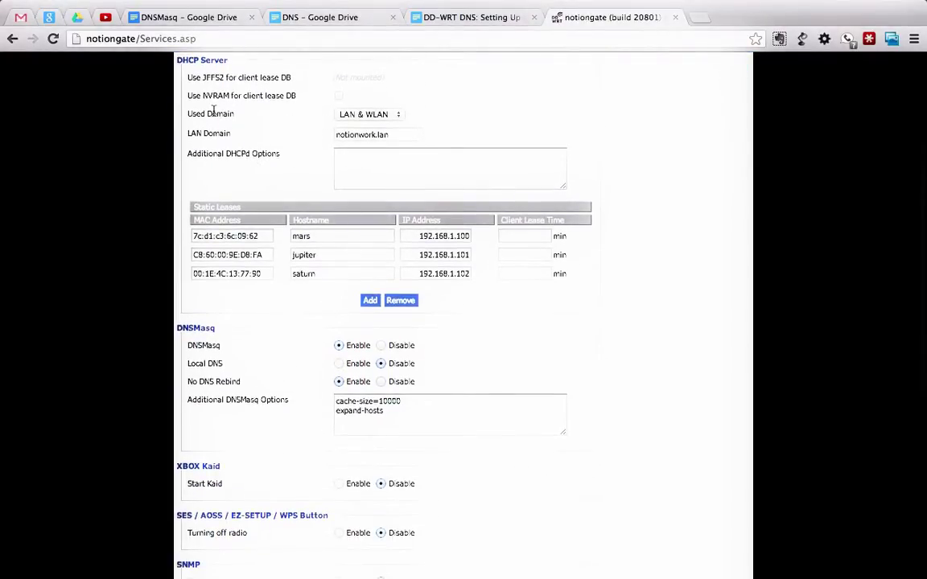
pyautogui.click(370, 119)
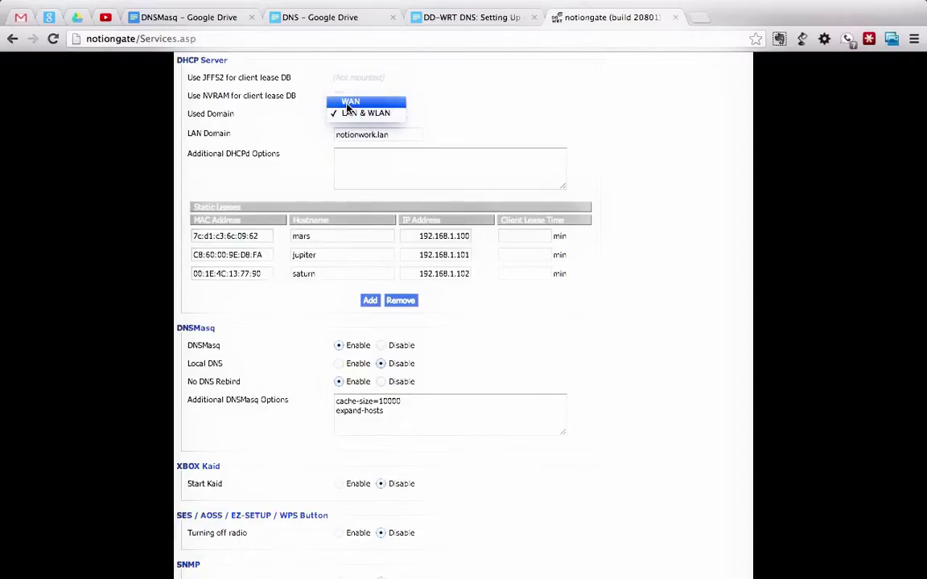
pyautogui.click(348, 113)
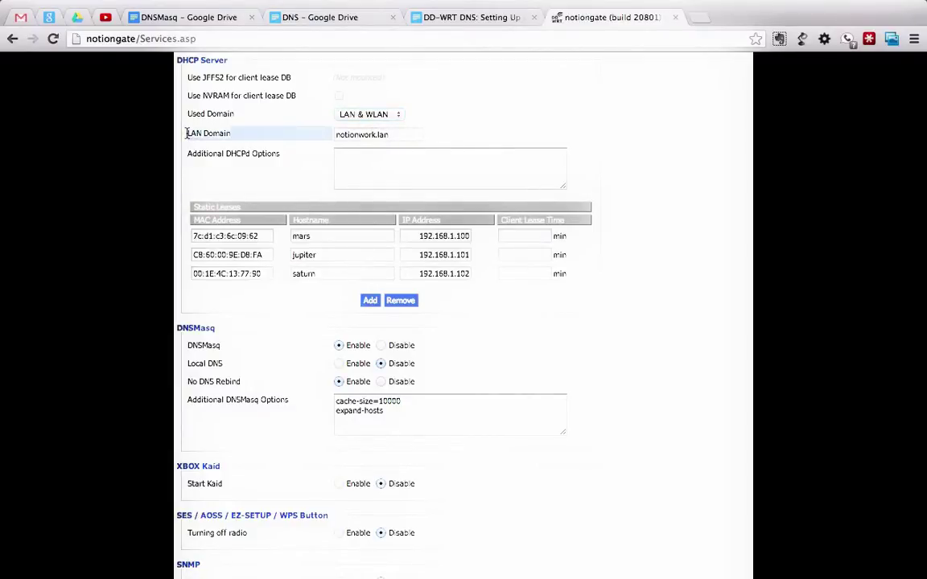
# Delete the notionwork.lan value from the LAN Domain field.
pyautogui.click(392, 135)
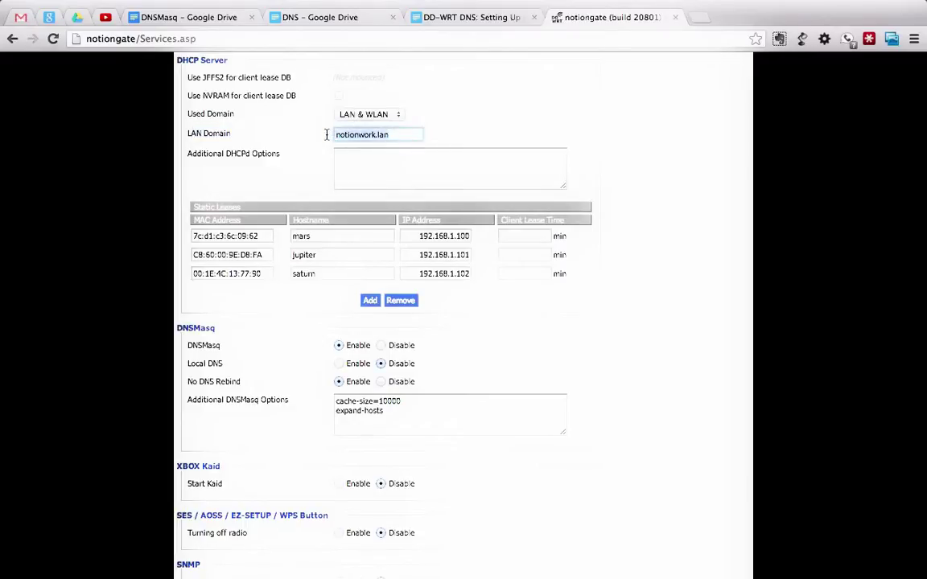
pyautogui.press('super+a')
pyautogui.press('BackSpace')
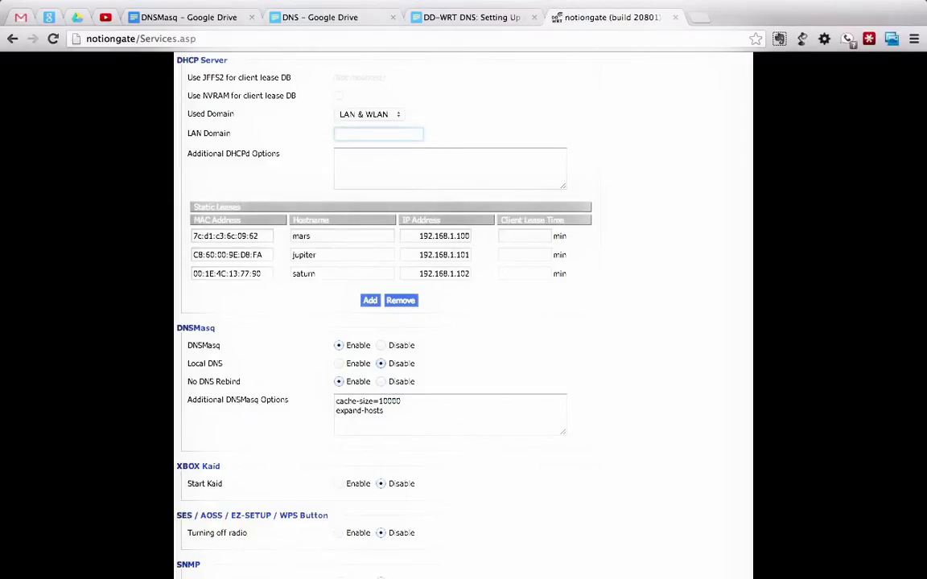
# Try the address notiongate/ in a new tab, then close it.
pyautogui.click(700, 17)
pyautogui.write('notiongate')
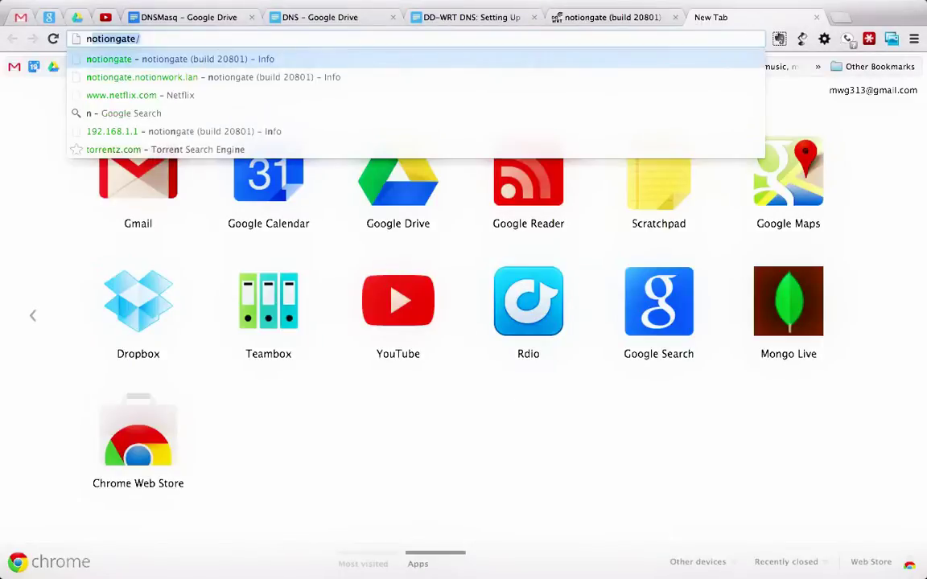
pyautogui.write('/')
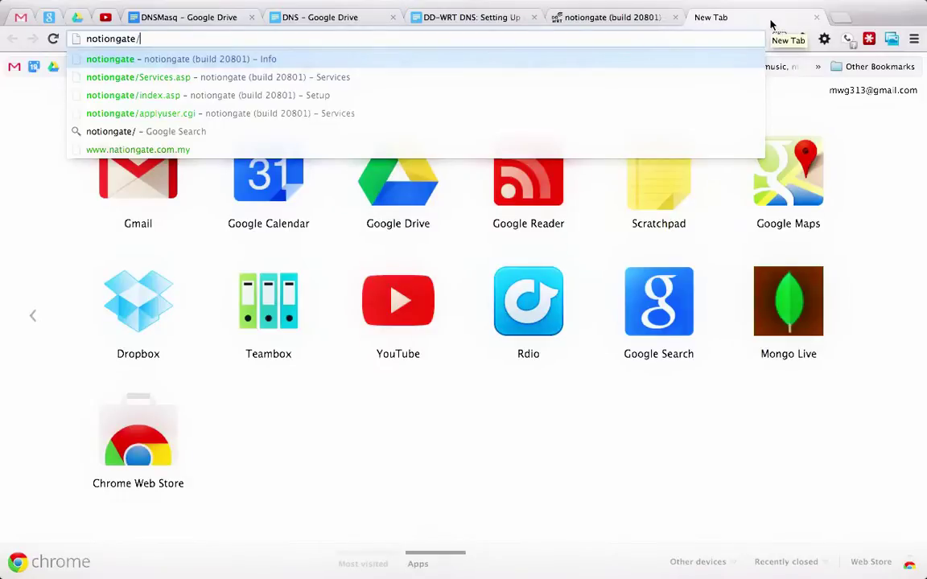
pyautogui.click(816, 17)
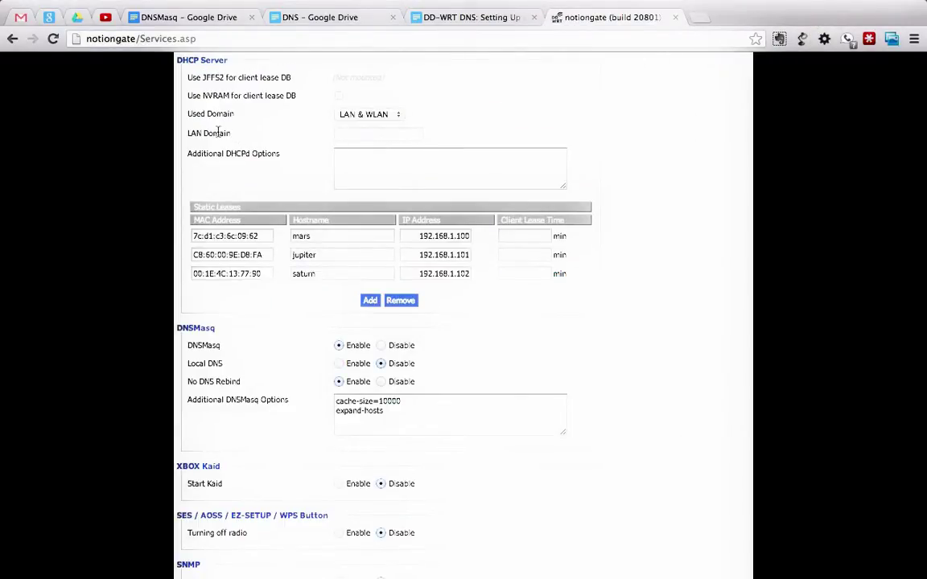
# Enter .lan as the LAN Domain and type notiongate.lan into a fresh tab.
pyautogui.click(372, 137)
pyautogui.write('.')
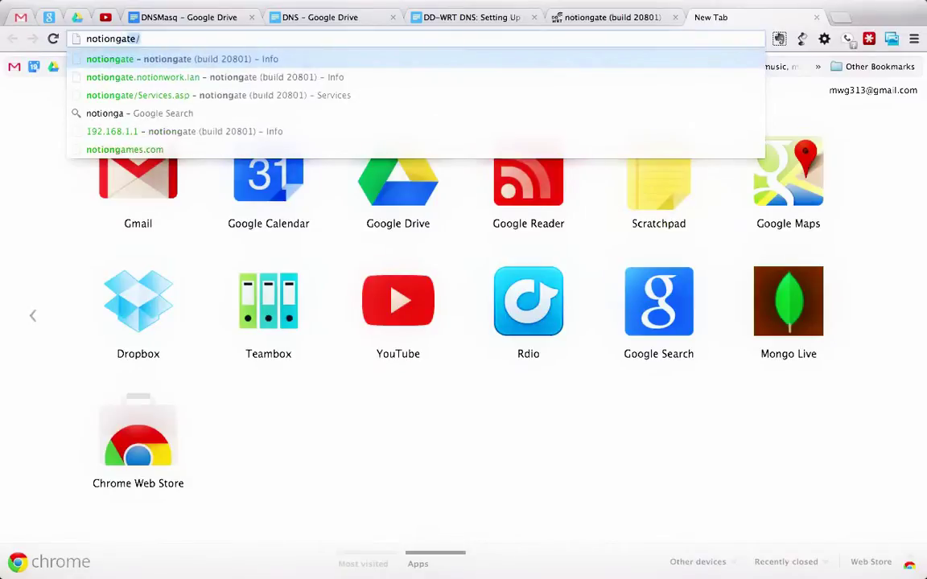
pyautogui.write('te.lan')
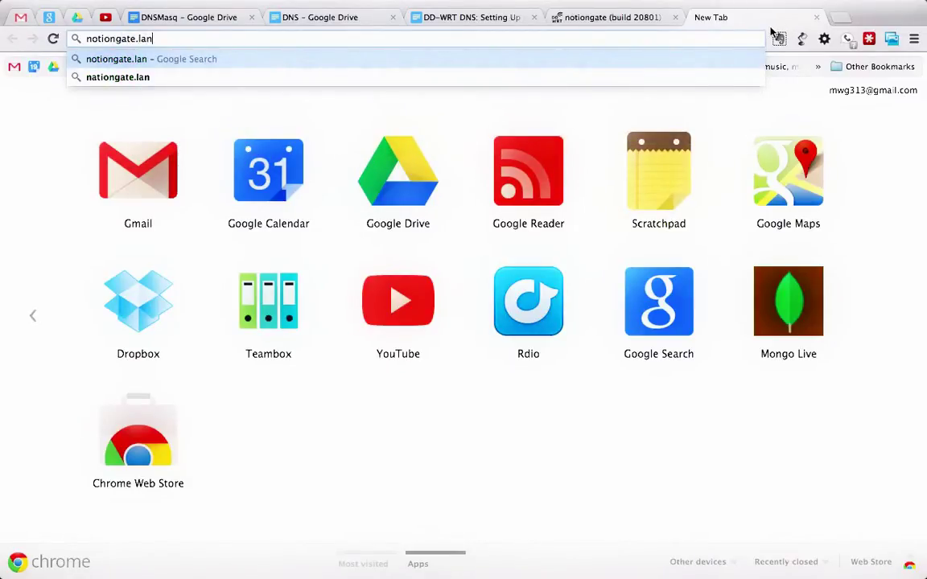
# Change the LAN Domain to notionwork.lan, after briefly trying notionwork.local.
pyautogui.click(816, 18)
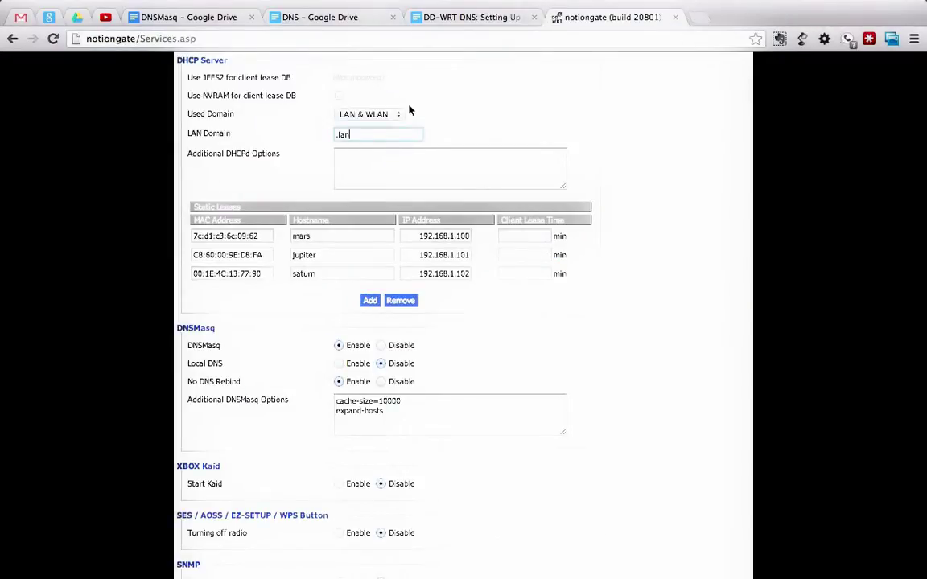
pyautogui.click(337, 134)
pyautogui.write('notionwork')
pyautogui.press('Delete')
pyautogui.press('Delete')
pyautogui.press('Delete')
pyautogui.write('.local')
pyautogui.press('BackSpace')
pyautogui.press('BackSpace')
pyautogui.press('BackSpace')
pyautogui.write('lan')
pyautogui.scroll(-3, 511, 173)
pyautogui.scroll(3, 510, 169)
pyautogui.click(487, 86)
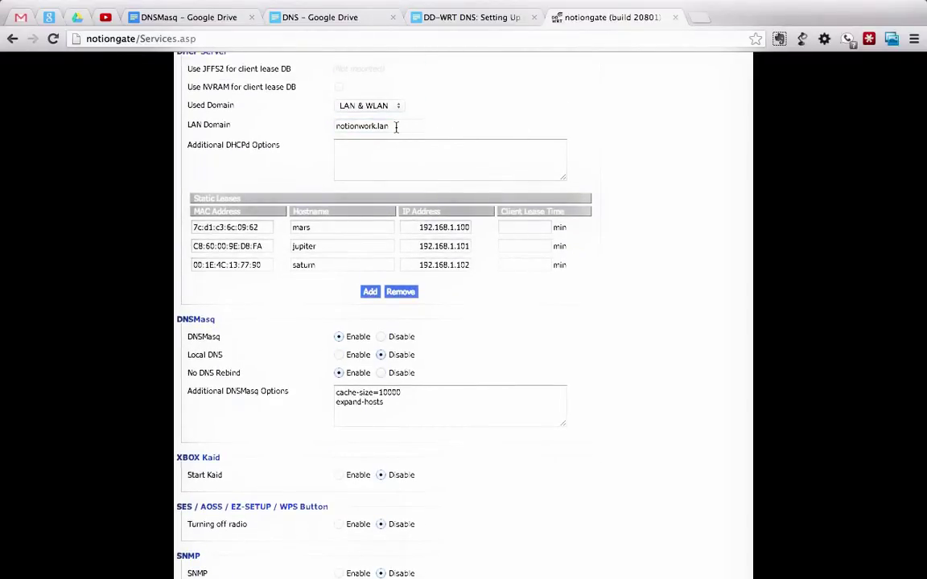
# Start a new tab with notiongate.notionwork.lan suggested in the address bar.
pyautogui.click(700, 17)
pyautogui.write('no')
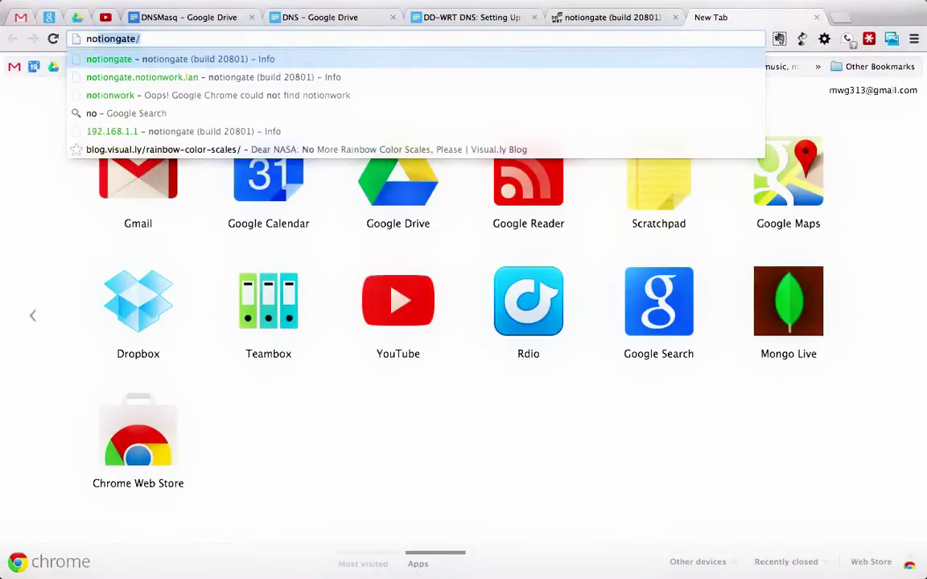
pyautogui.write('tiongate.no')
pyautogui.press('Right')
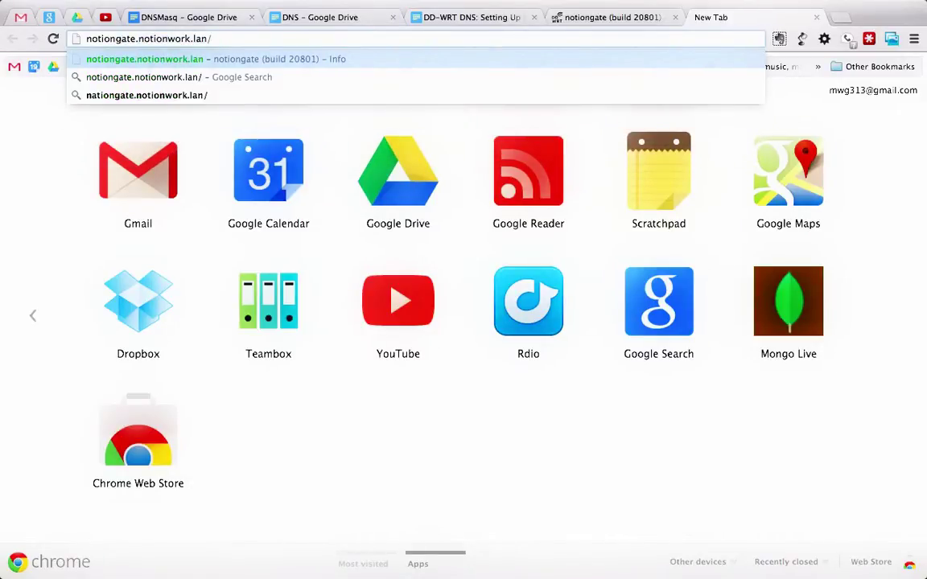
pyautogui.click(639, 17)
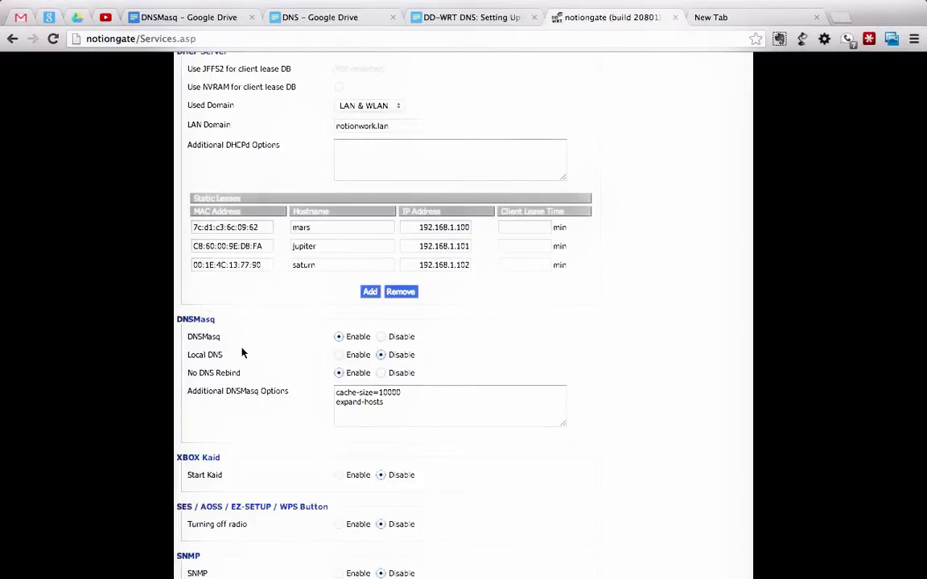
# Add an empty line after expand-hosts in the Additional DNSMasq Options.
pyautogui.scroll(-4, 447, 410)
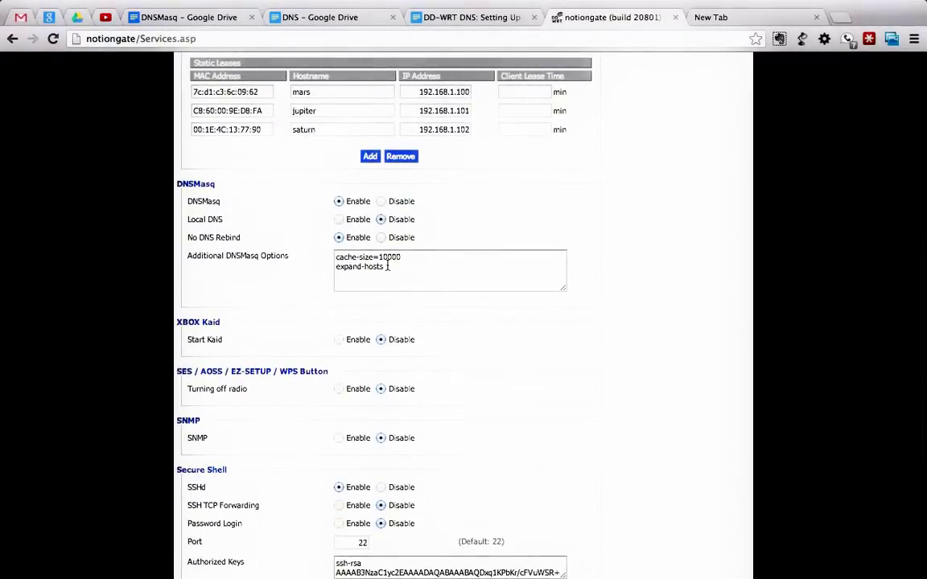
pyautogui.click(361, 267)
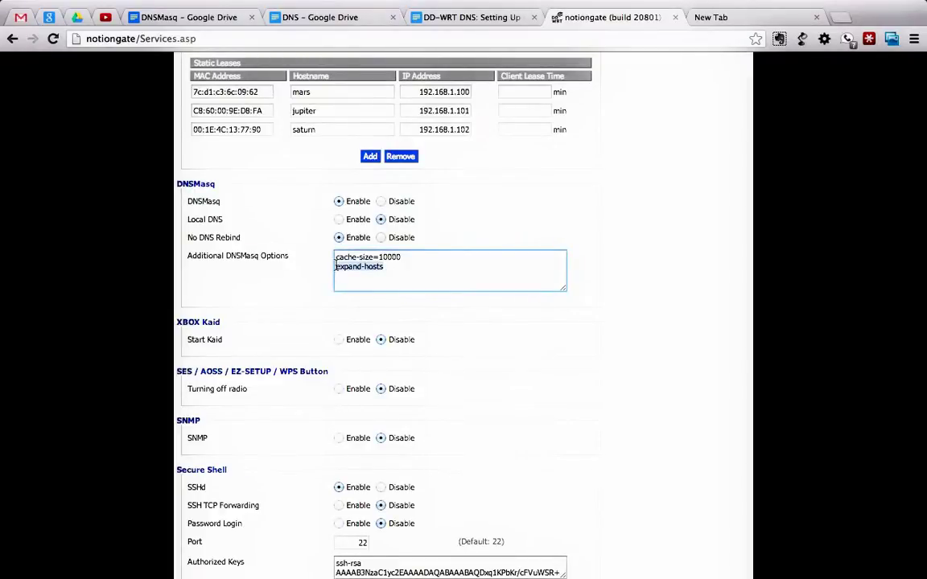
pyautogui.moveTo(336, 266); pyautogui.dragTo(433, 269)
pyautogui.click(418, 274)
pyautogui.press('Return')
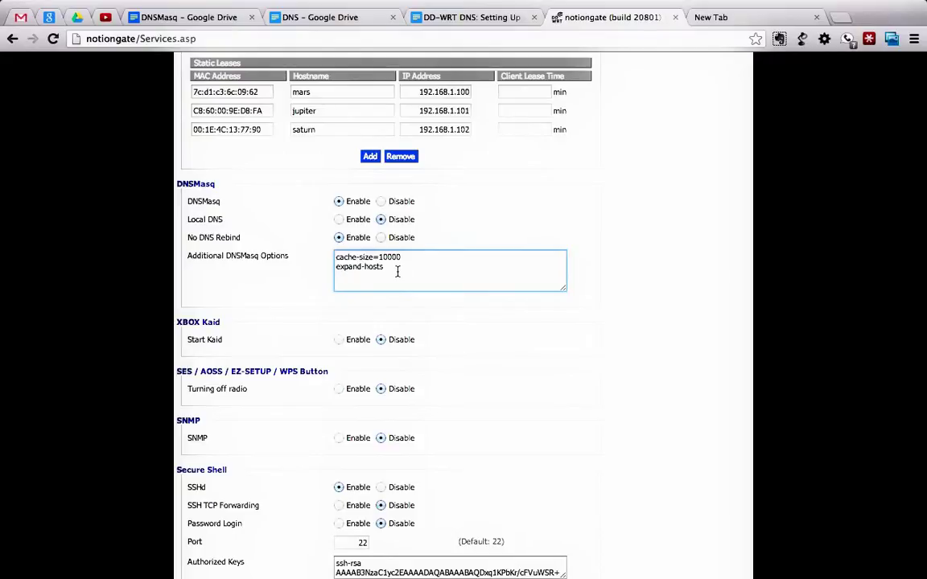
pyautogui.tripleClick(375, 266)
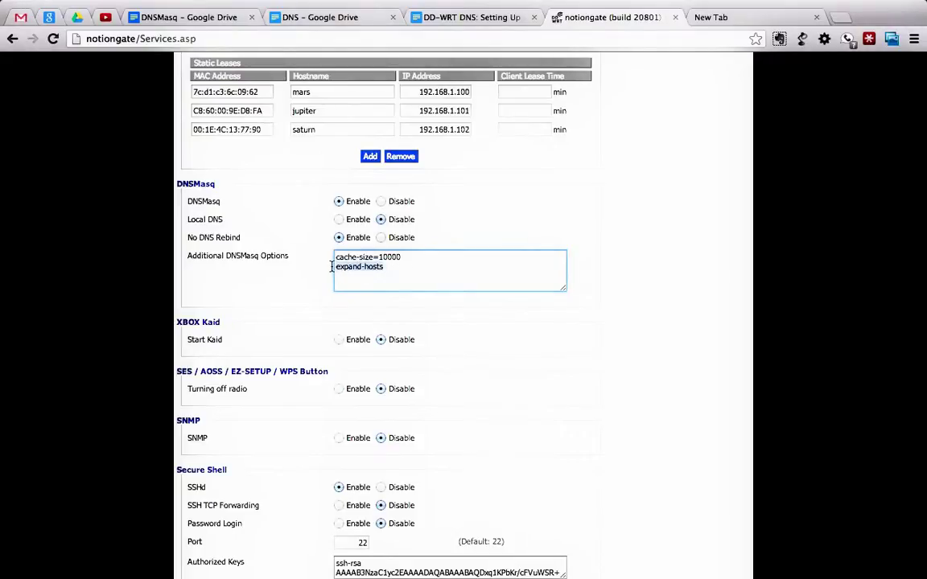
# Load the router page at notiongate.notionwork.lan/ in the test tab.
pyautogui.click(728, 19)
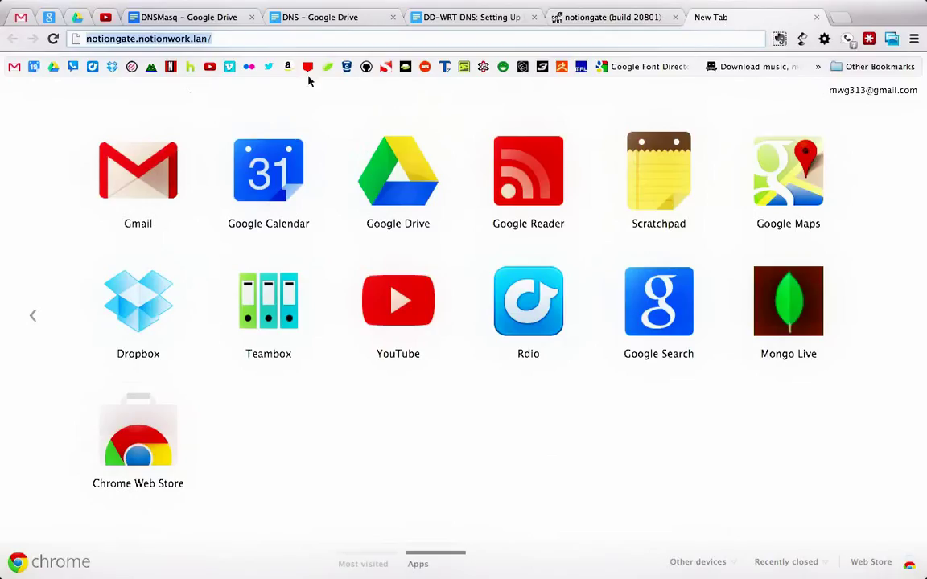
pyautogui.click(134, 38)
pyautogui.moveTo(134, 38); pyautogui.dragTo(211, 39)
pyautogui.press('BackSpace')
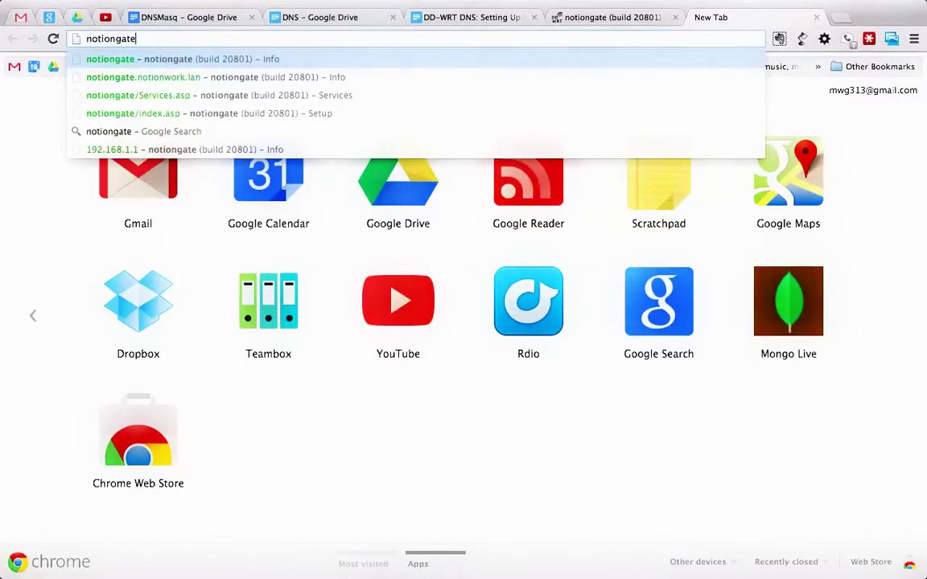
pyautogui.write('/')
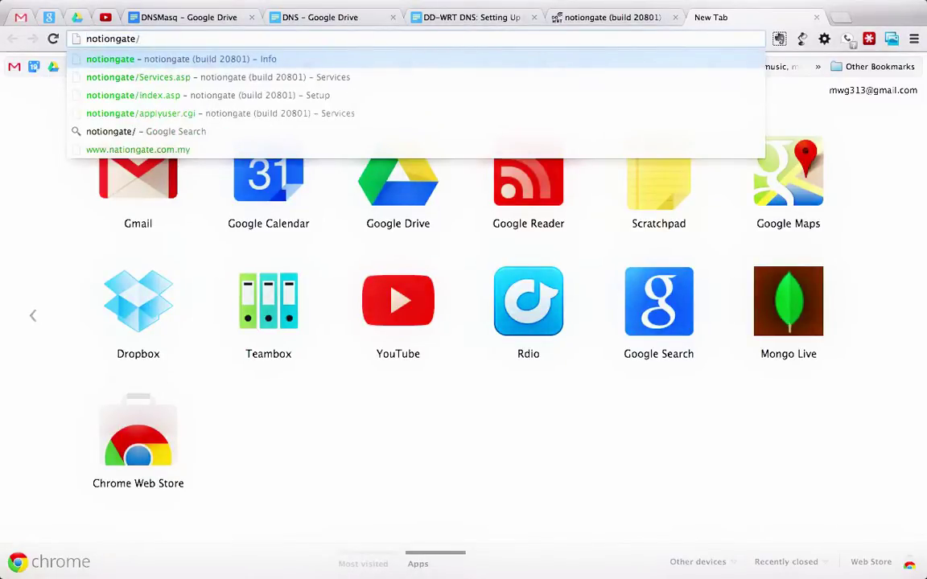
pyautogui.press('Left')
pyautogui.write('.')
pyautogui.write('no')
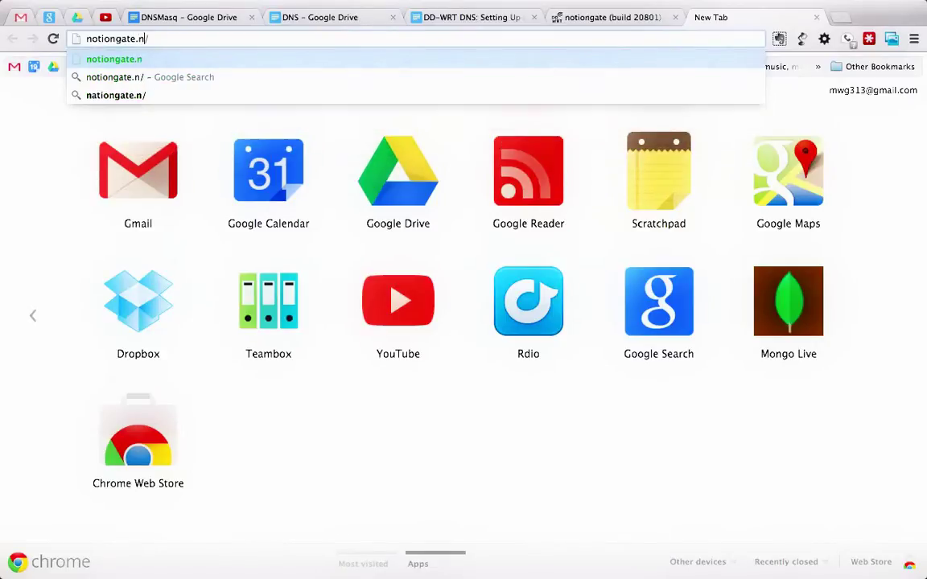
pyautogui.write('tion')
pyautogui.press('BackSpace')
pyautogui.press('BackSpace')
pyautogui.press('BackSpace')
pyautogui.press('BackSpace')
pyautogui.write('otionwork.lan')
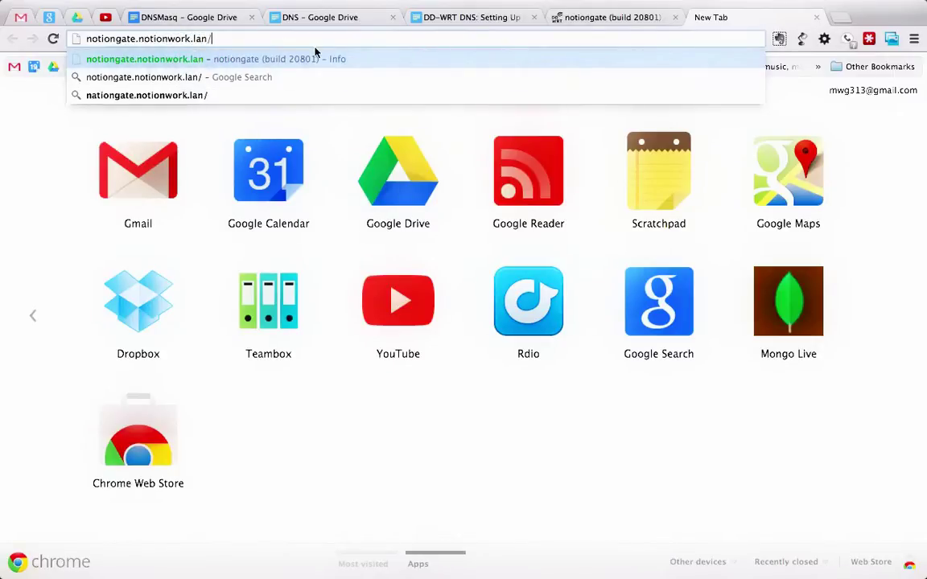
pyautogui.moveTo(137, 38); pyautogui.dragTo(205, 40)
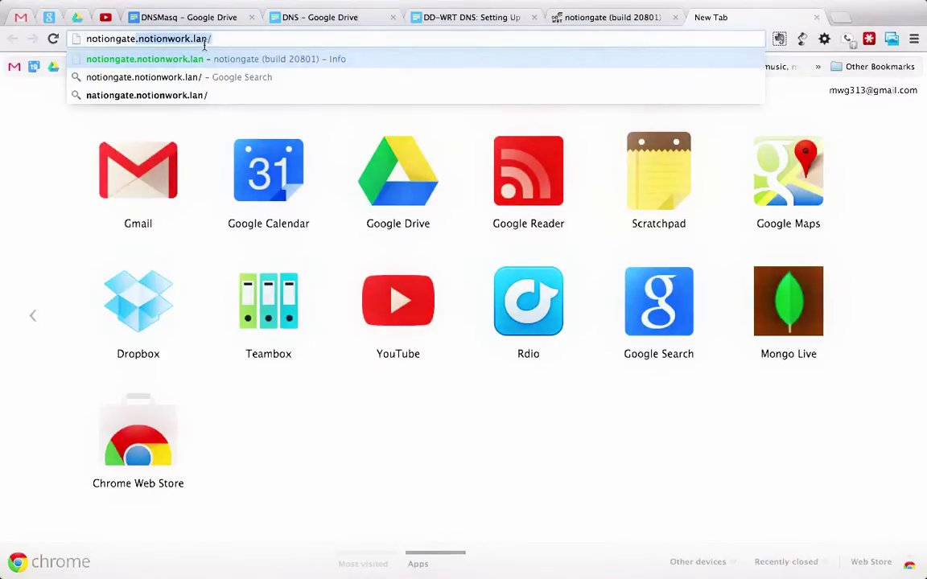
pyautogui.press('Return')
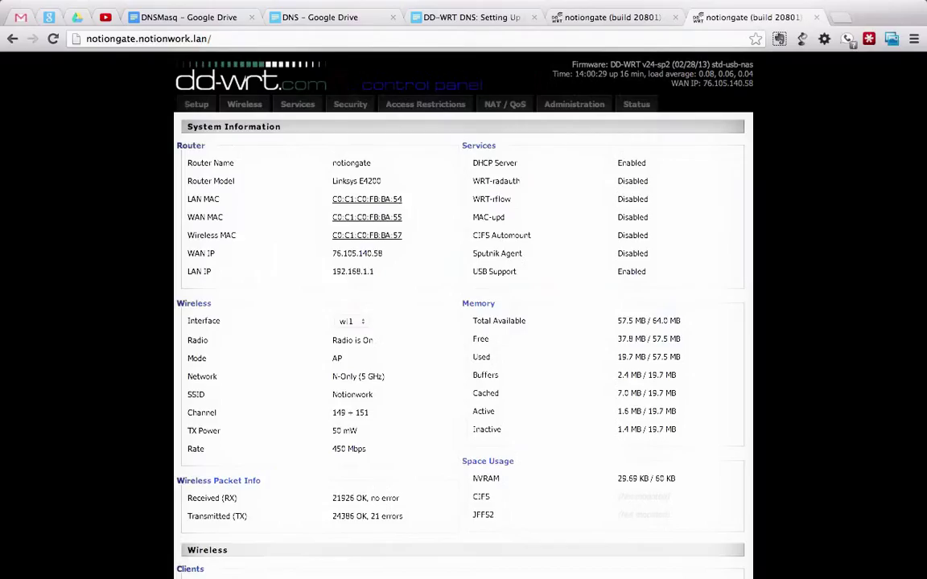
# Trim the cache-size=10000 value in Additional DNSMasq Options toward 100.
pyautogui.click(818, 18)
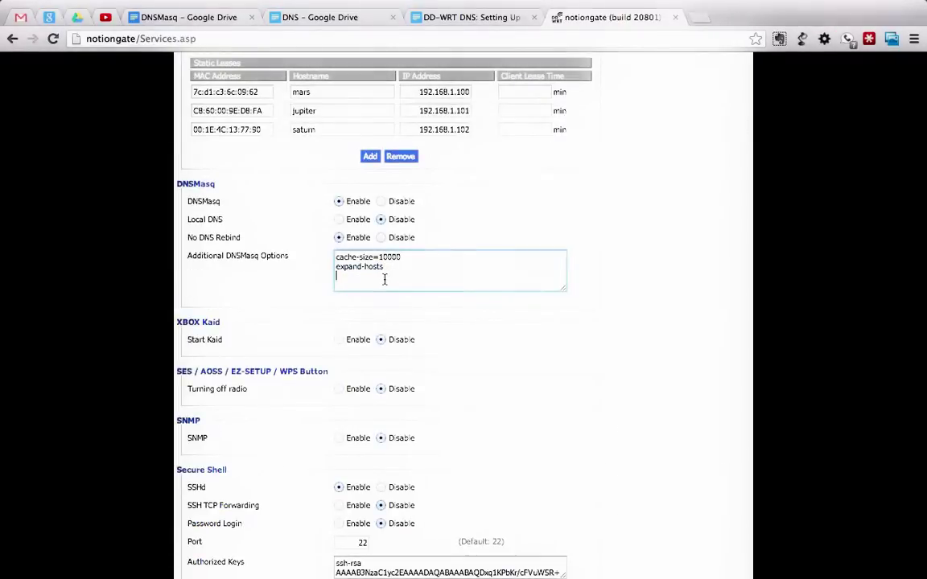
pyautogui.moveTo(403, 257); pyautogui.dragTo(329, 256)
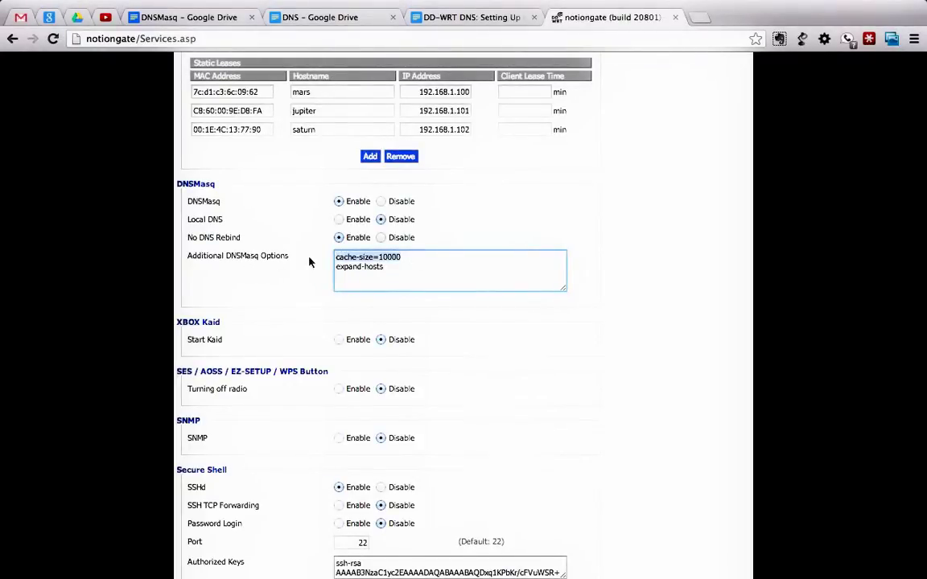
pyautogui.click(419, 257)
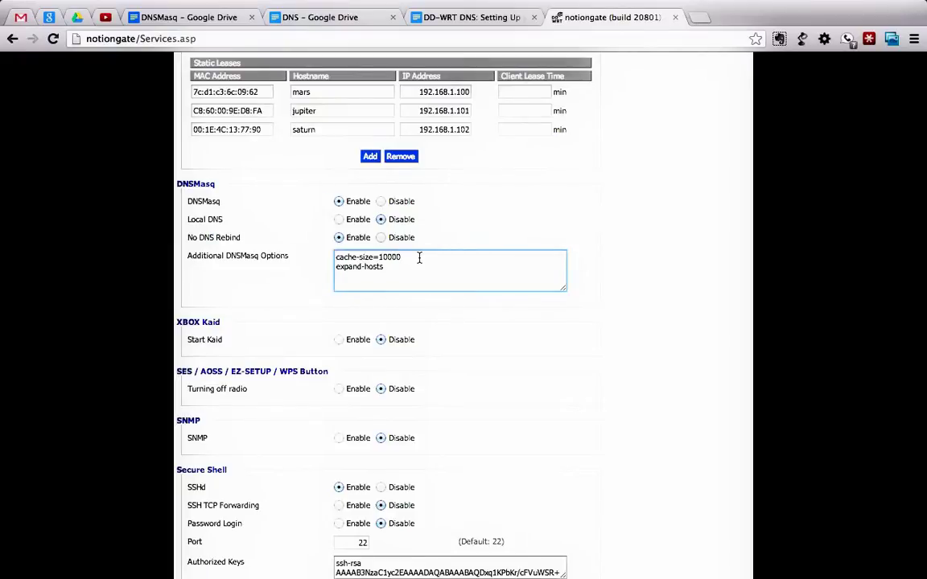
pyautogui.click(419, 258)
pyautogui.press('BackSpace')
pyautogui.press('BackSpace')
# Restore the DNSMasq option to cache-size=10000 by re-adding the trailing zeros.
pyautogui.write('00')
pyautogui.scroll(-2, 463, 322)
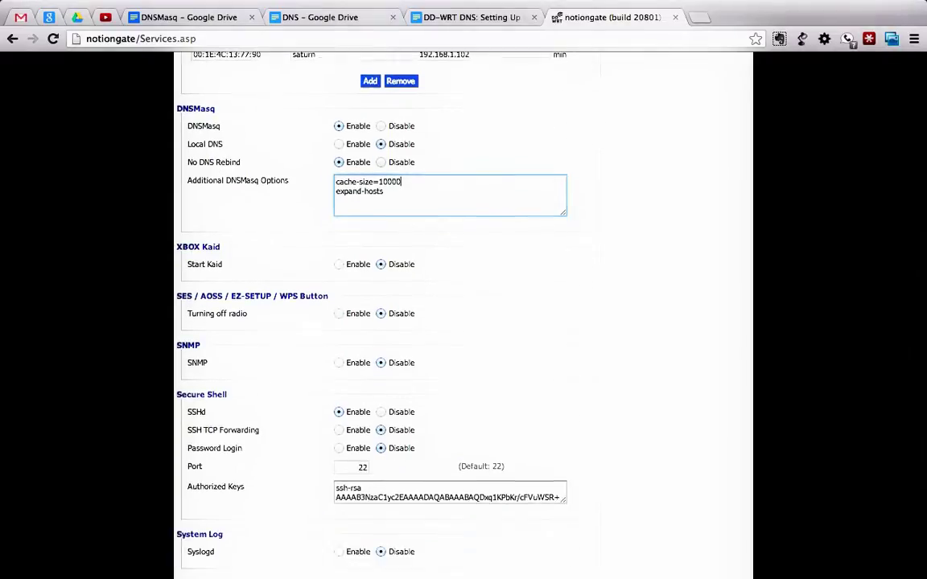
pyautogui.scroll(2, 464, 322)
pyautogui.scroll(3, 463, 322)
pyautogui.scroll(-3, 464, 321)
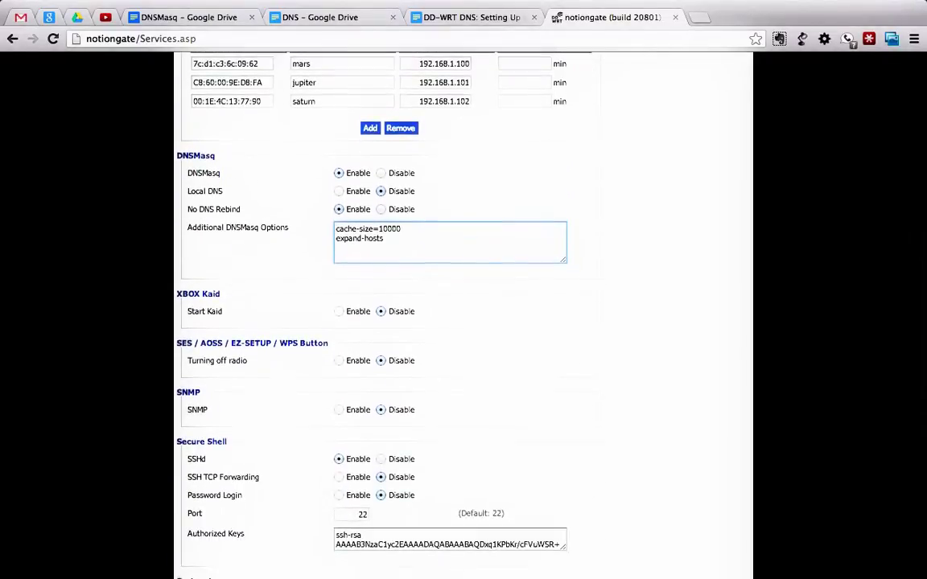
pyautogui.scroll(1, 438, 259)
pyautogui.scroll(4, 438, 257)
pyautogui.scroll(1, 438, 256)
pyautogui.scroll(-5, 439, 257)
pyautogui.scroll(4, 439, 258)
pyautogui.scroll(4, 438, 259)
pyautogui.scroll(-9, 439, 260)
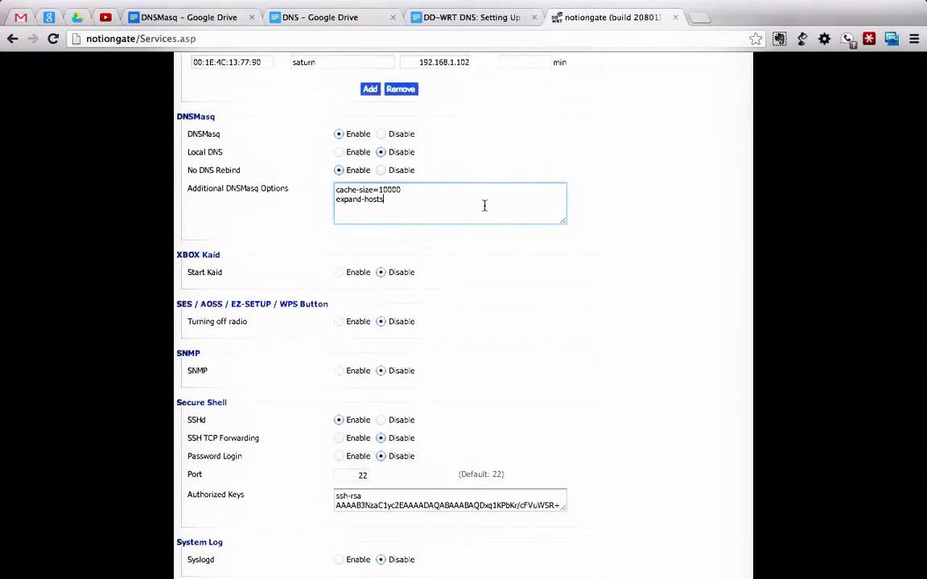
pyautogui.scroll(-3, 463, 193)
pyautogui.scroll(4, 418, 157)
pyautogui.scroll(1, 402, 160)
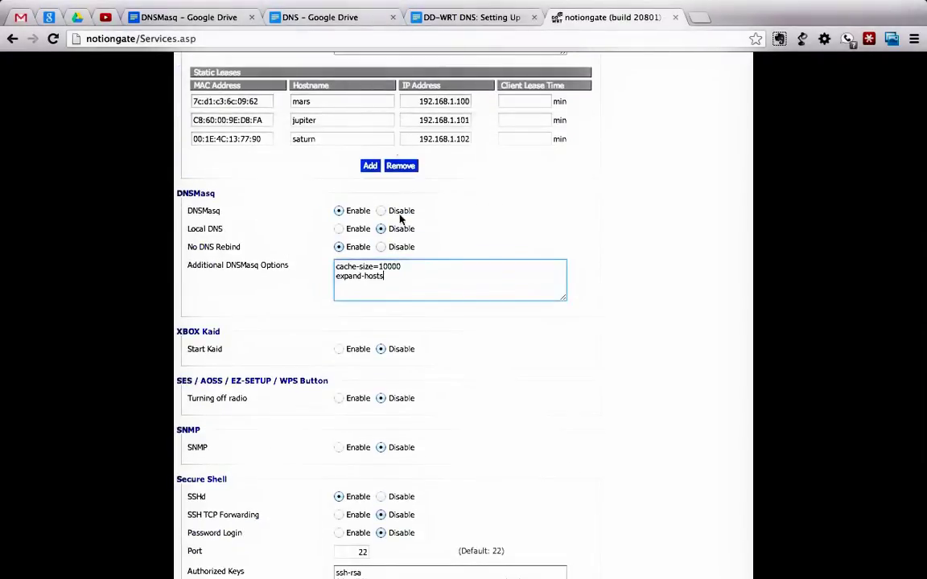
pyautogui.click(409, 269)
pyautogui.press('BackSpace')
pyautogui.press('BackSpace')
pyautogui.press('BackSpace')
pyautogui.write('00')
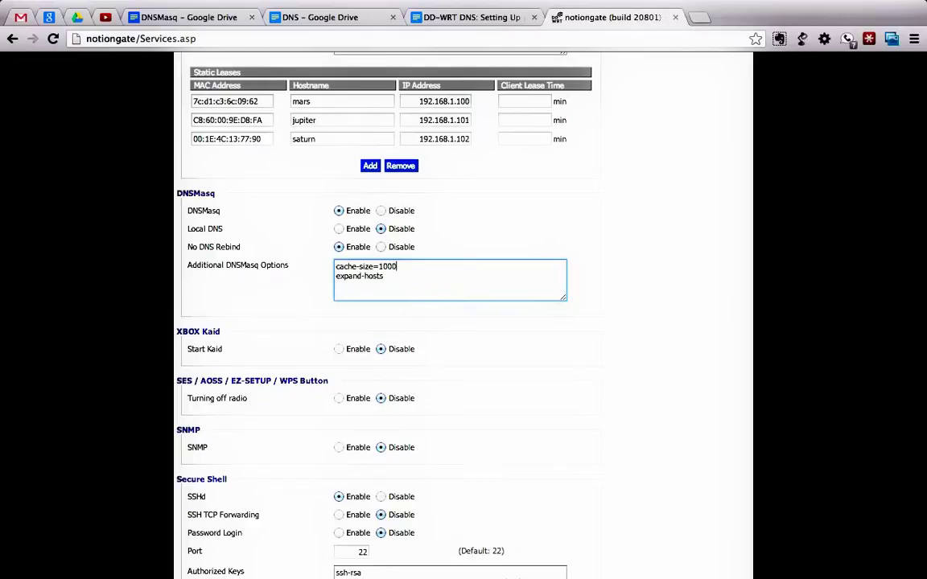
pyautogui.write('0')
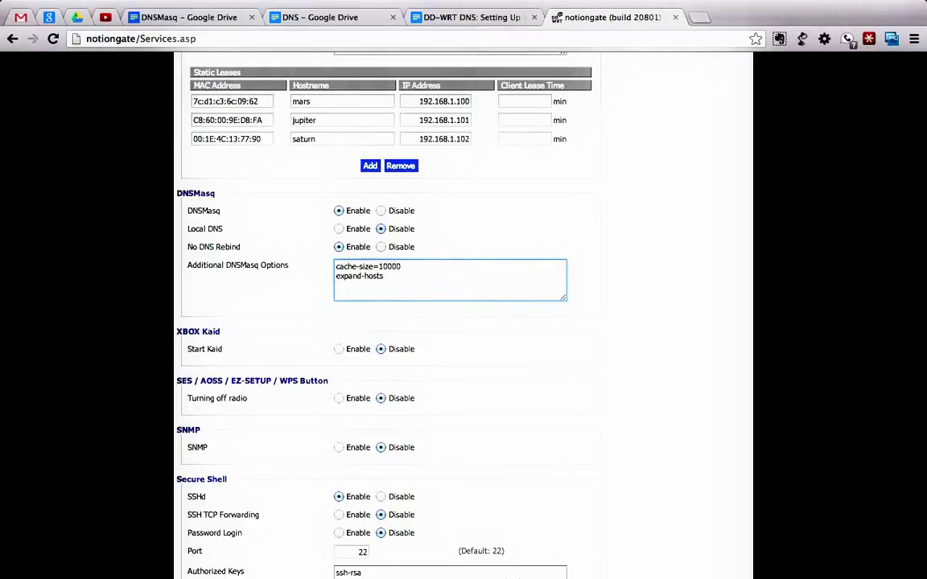
pyautogui.scroll(3, 346, 345)
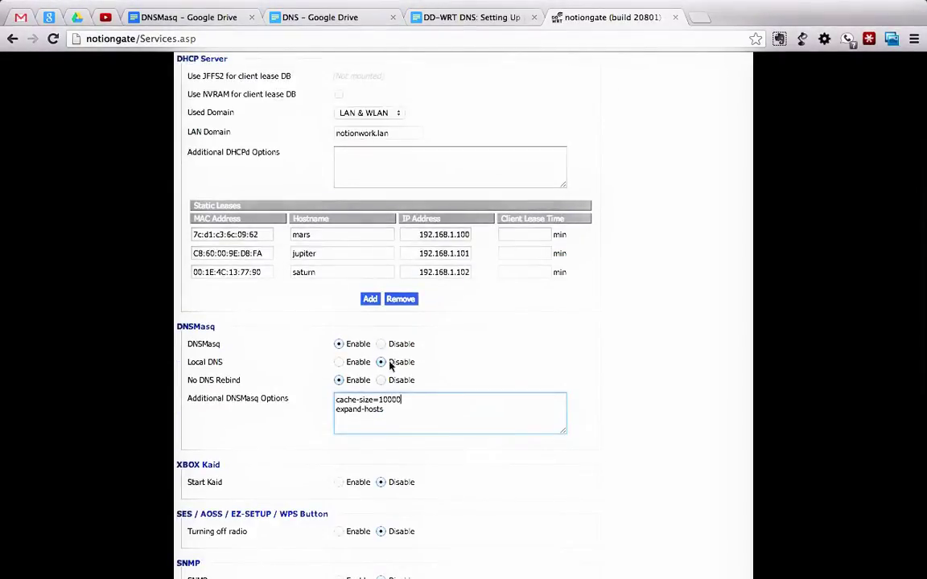
pyautogui.scroll(-1, 338, 336)
pyautogui.scroll(-2, 338, 336)
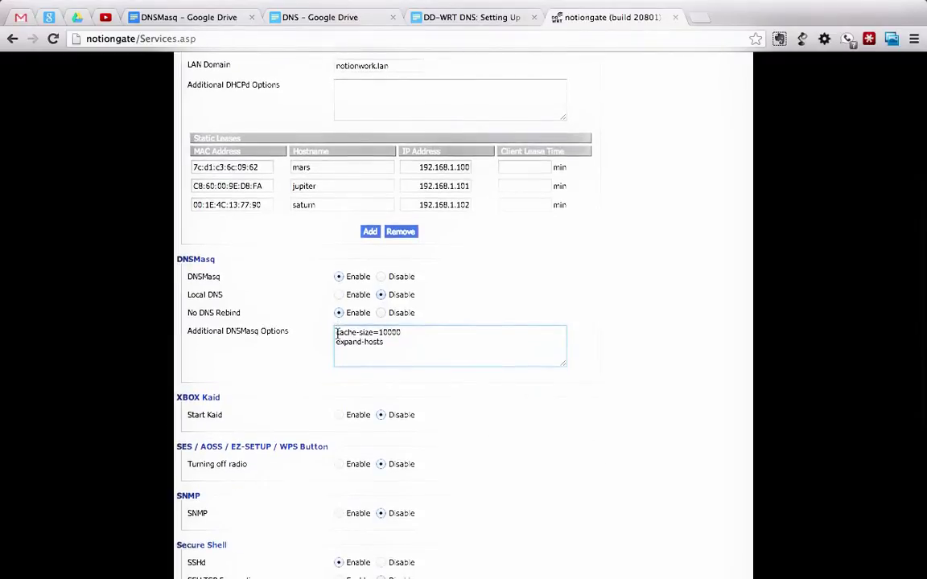
# Add the DNSMasq line address=/venus.notionwork.lan/192.168.1.103/ as a new third line.
pyautogui.click(390, 348)
pyautogui.press('Return')
pyautogui.write('address=/')
pyautogui.click(356, 64)
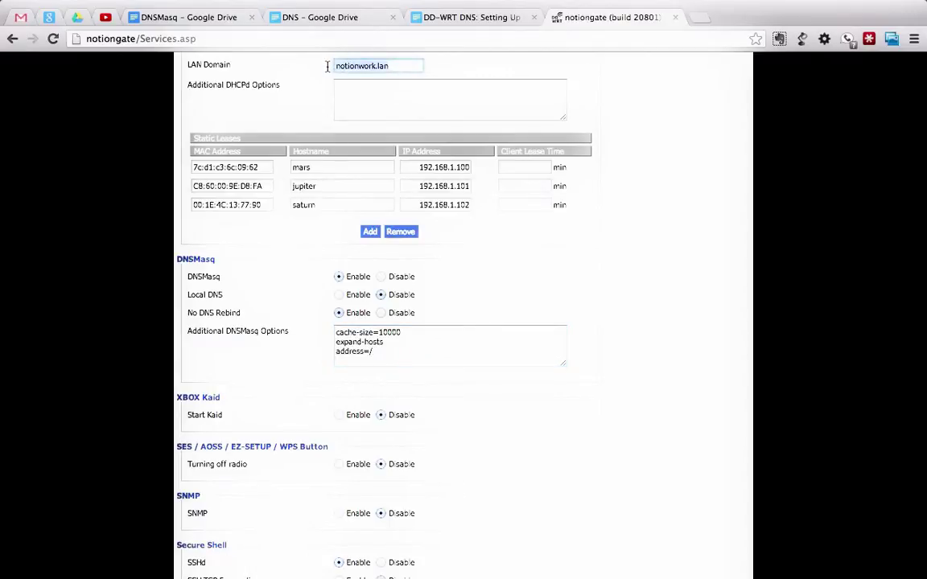
pyautogui.click(416, 355)
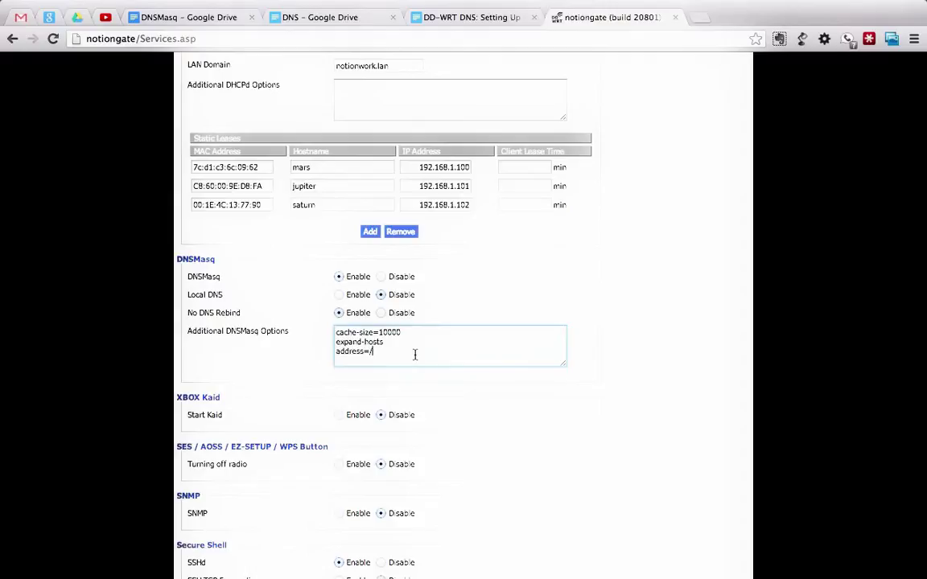
pyautogui.write('venus')
pyautogui.write('.')
pyautogui.write('notinowor')
pyautogui.press('BackSpace')
pyautogui.press('BackSpace')
pyautogui.press('BackSpace')
pyautogui.press('BackSpace')
pyautogui.press('BackSpace')
pyautogui.write('onwork.lan/')
pyautogui.write('192.168.1.10')
pyautogui.write('3')
pyautogui.write('/')
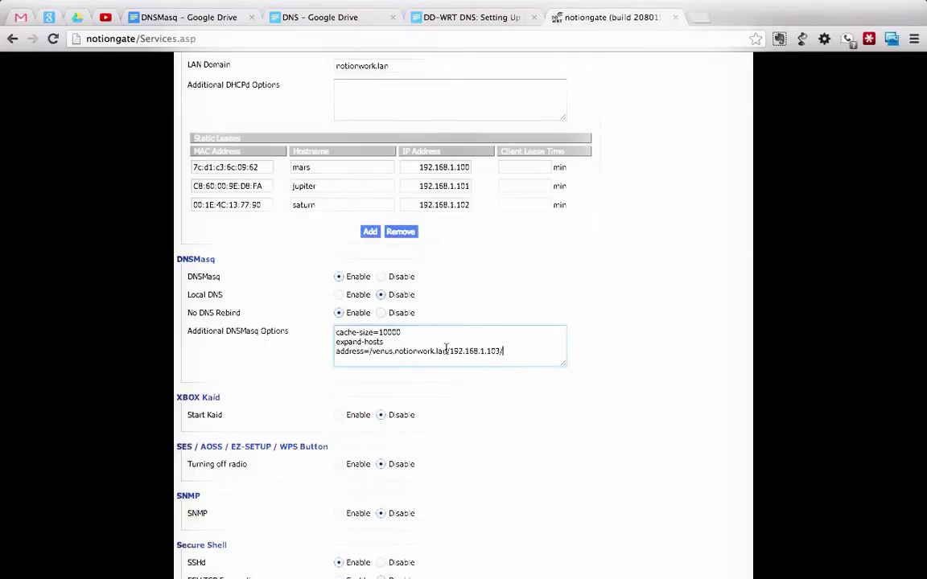
pyautogui.moveTo(447, 351); pyautogui.dragTo(371, 351)
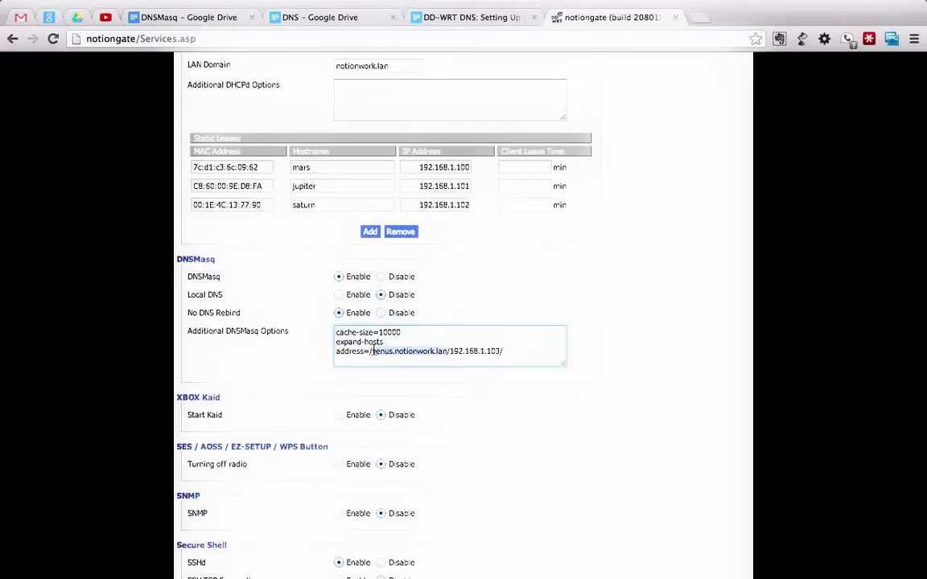
pyautogui.click(449, 351)
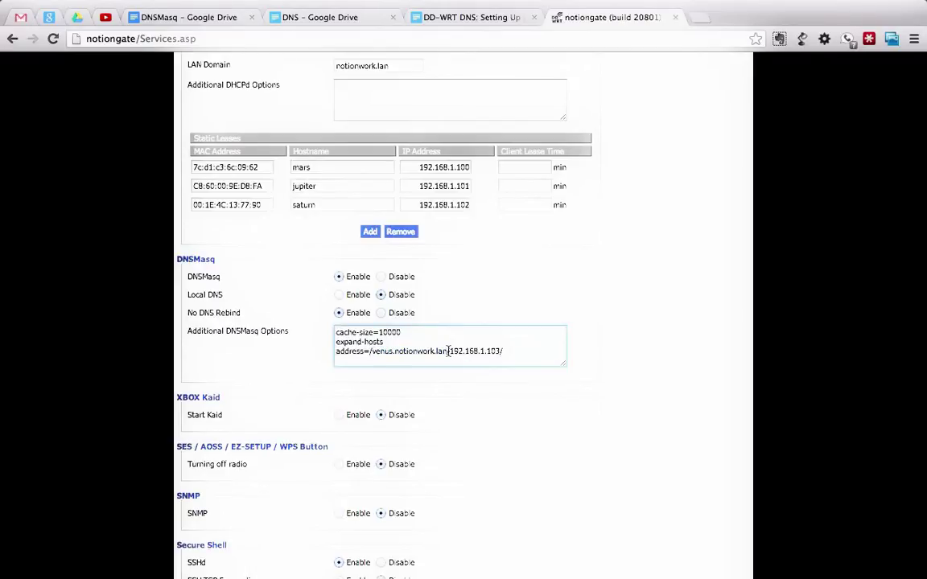
# Insert a slash after venus.notionwork.lan and add blank lines below the address entry.
pyautogui.moveTo(448, 351); pyautogui.dragTo(505, 351)
pyautogui.click(513, 351)
pyautogui.click(447, 351)
pyautogui.write('/')
pyautogui.scroll(-1, 612, 241)
pyautogui.click(537, 333)
pyautogui.press('Return')
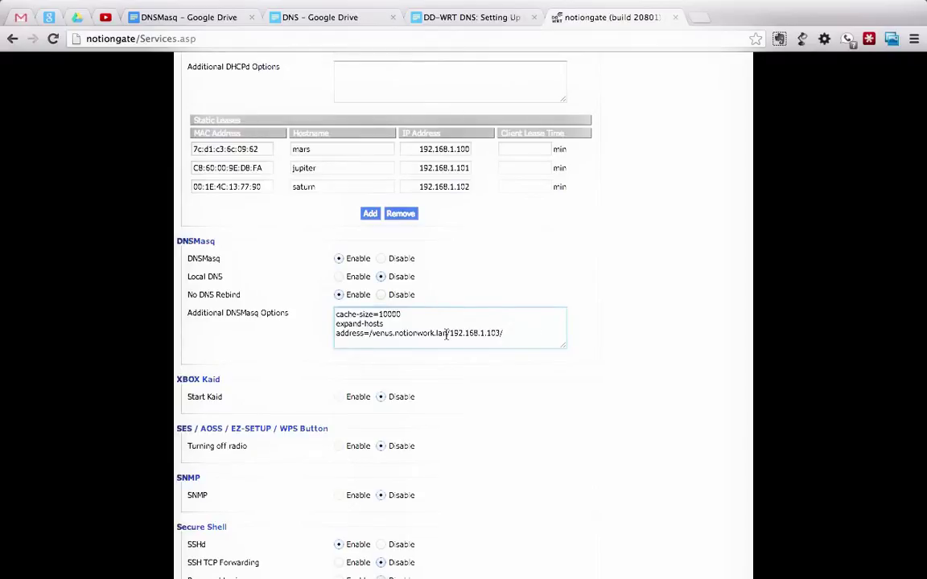
pyautogui.press('Return')
pyautogui.scroll(2, 436, 344)
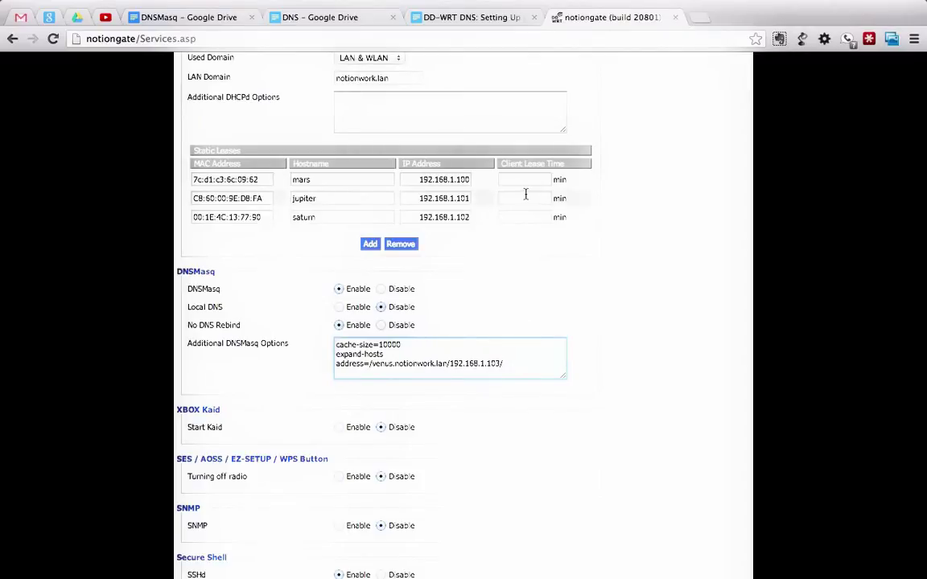
pyautogui.scroll(2, 336, 176)
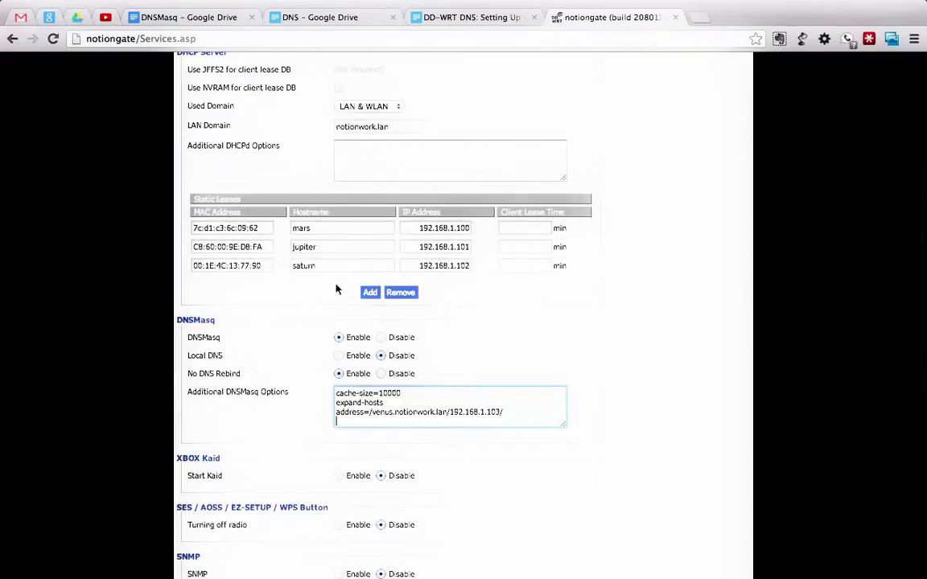
pyautogui.press('Return')
pyautogui.moveTo(282, 148); pyautogui.dragTo(190, 142)
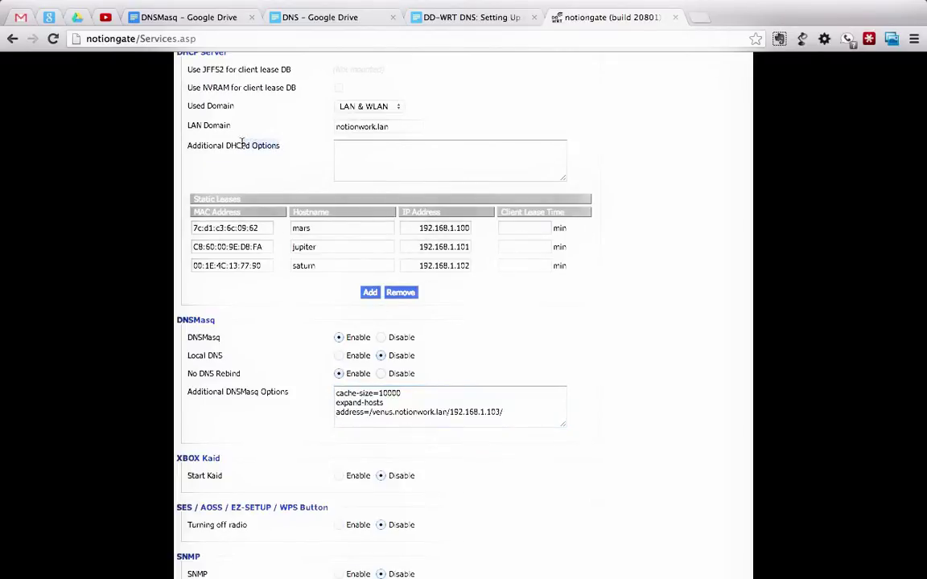
pyautogui.click(193, 144)
pyautogui.scroll(-3, 323, 206)
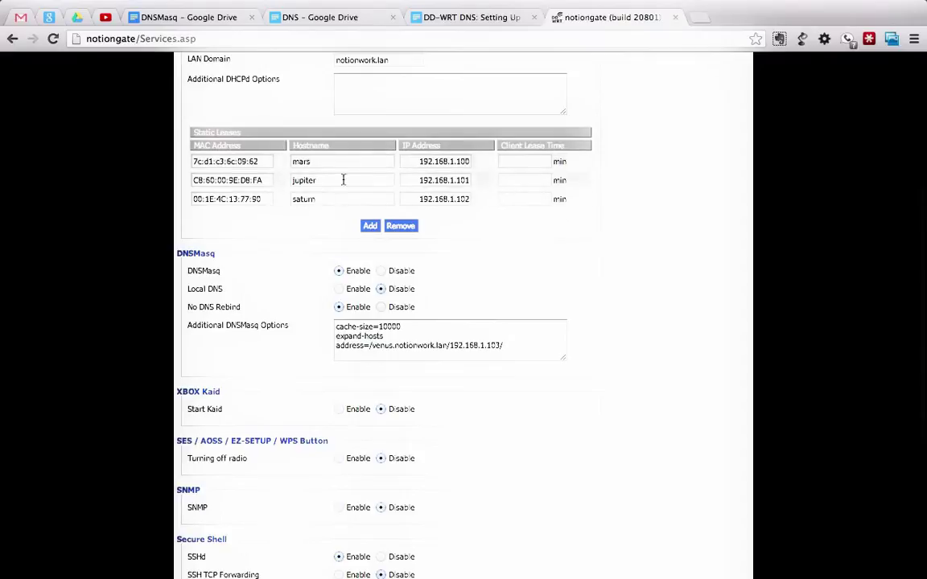
pyautogui.moveTo(526, 346); pyautogui.dragTo(348, 354)
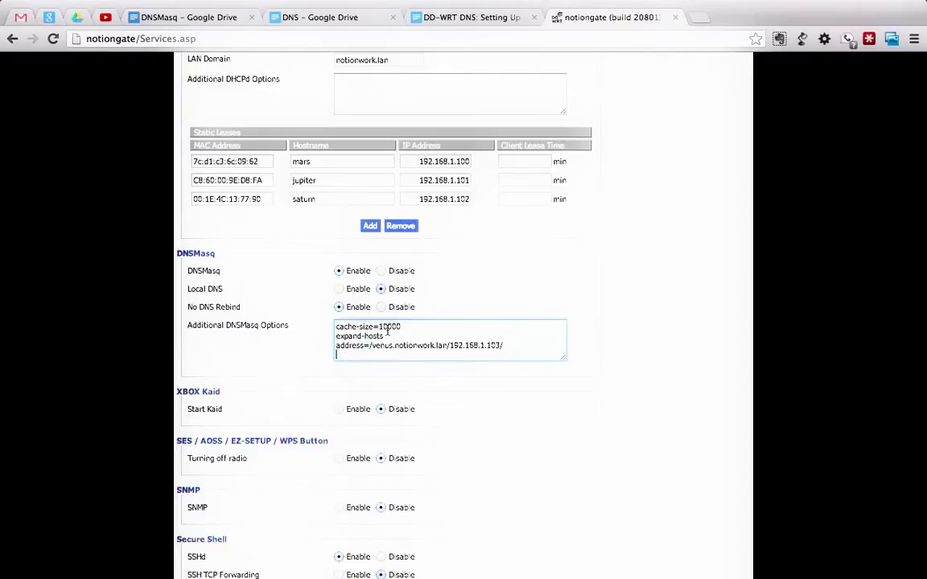
pyautogui.write('dh')
pyautogui.write('cp-host=')
pyautogui.moveTo(389, 355); pyautogui.dragTo(334, 354)
pyautogui.press('BackSpace')
pyautogui.scroll(3, 442, 342)
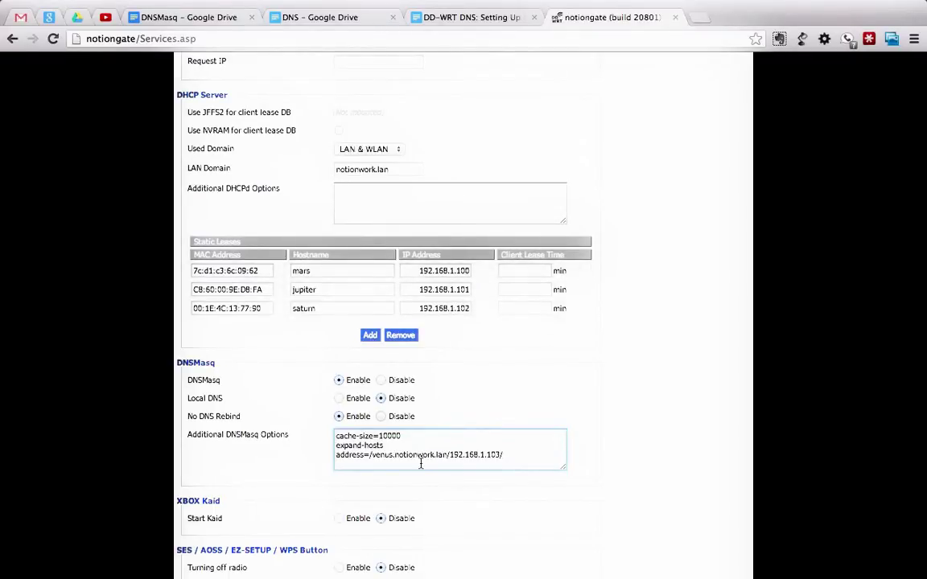
# Delete the venus DNSMasq address line and start a new static lease row with its MAC.
pyautogui.tripleClick(336, 455)
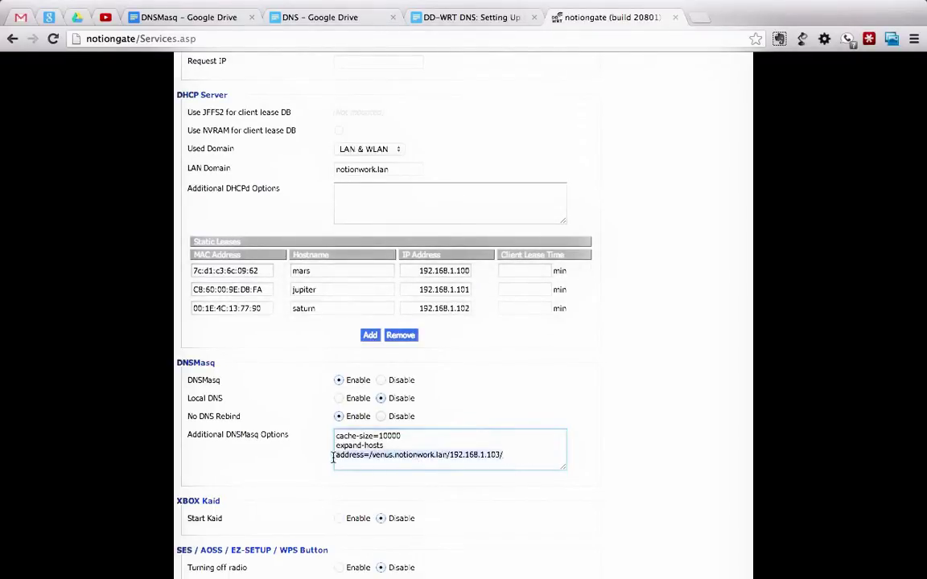
pyautogui.press('BackSpace')
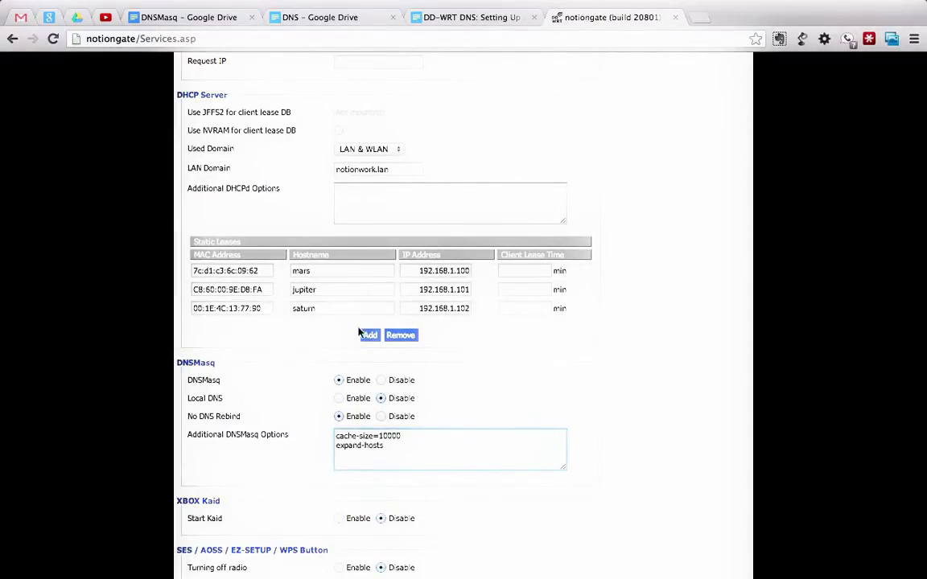
pyautogui.click(369, 335)
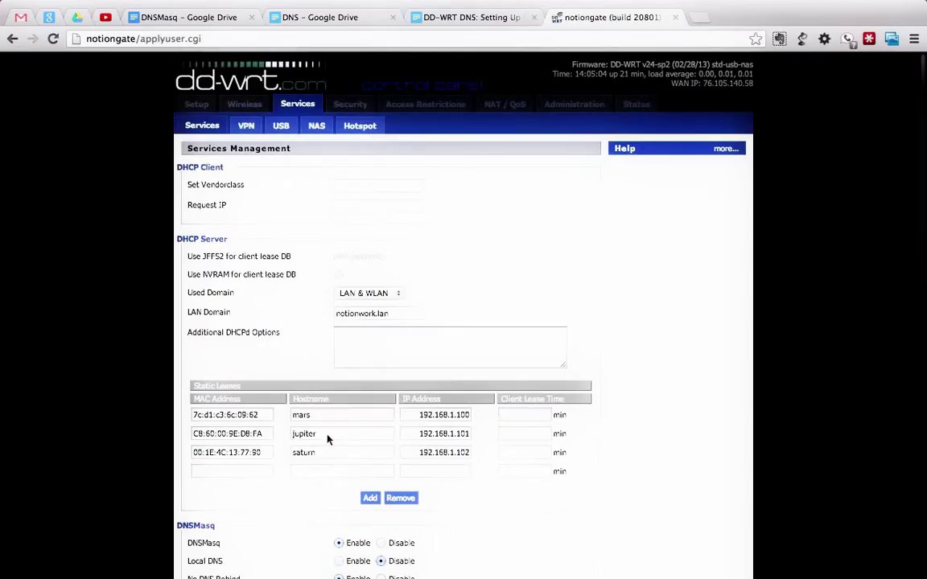
pyautogui.scroll(-3, 266, 471)
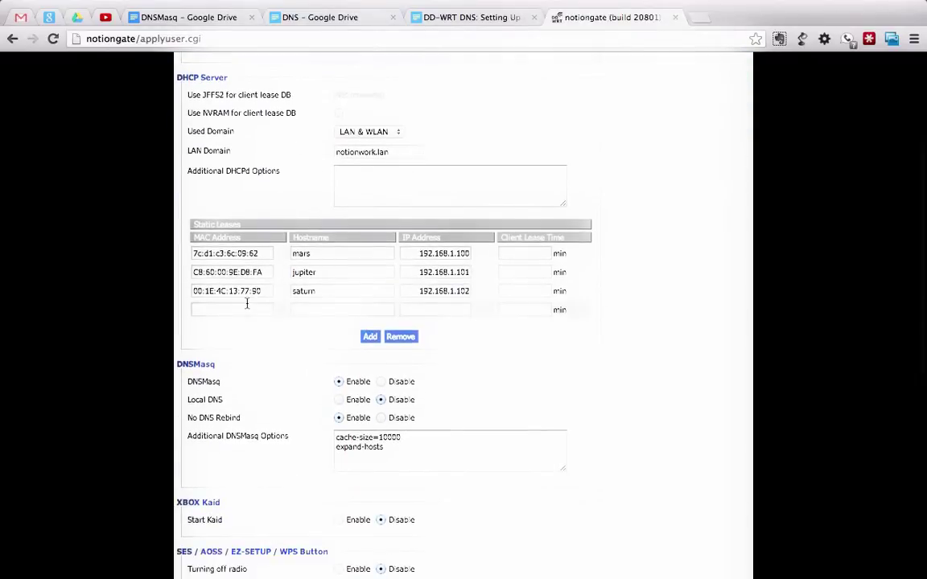
pyautogui.click(247, 305)
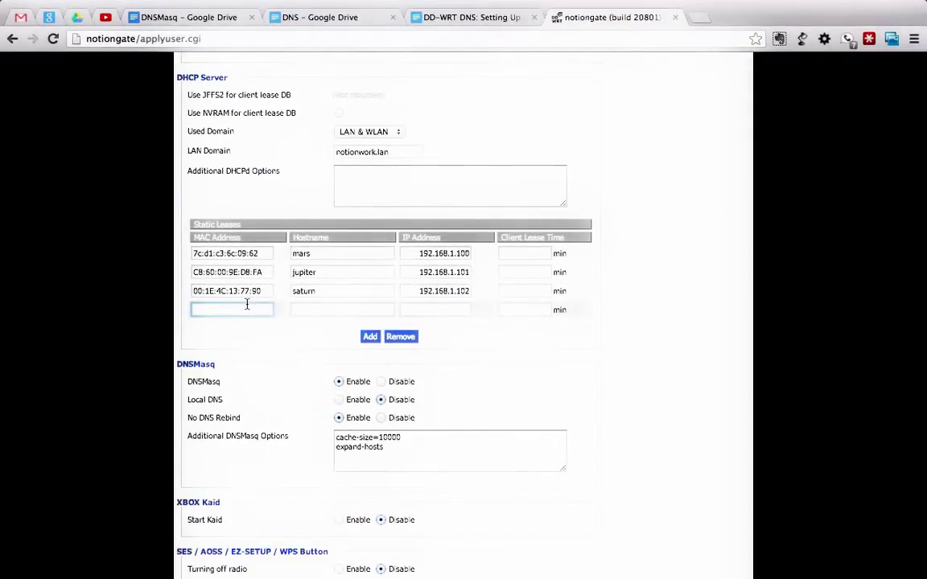
pyautogui.write('00:')
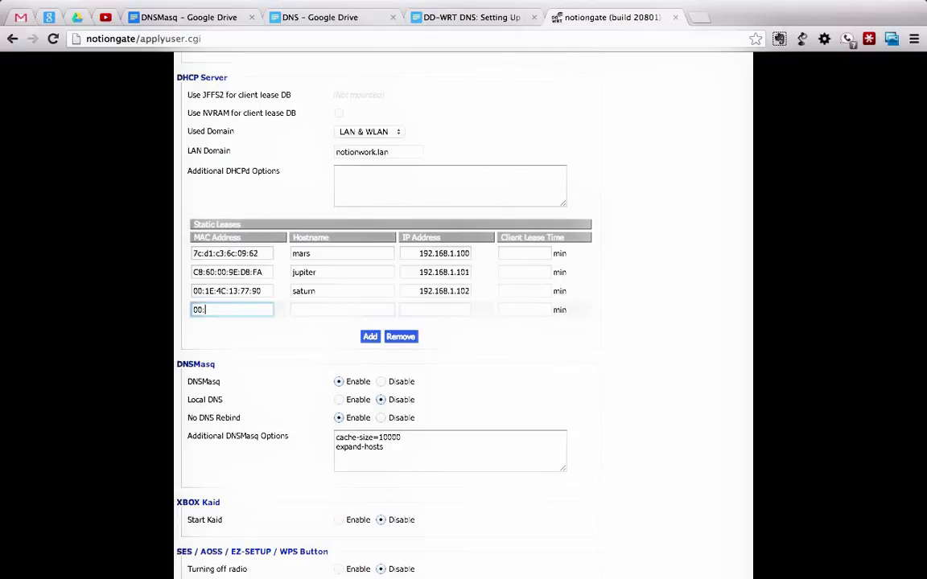
pyautogui.write('56')
pyautogui.write('dsf')
pyautogui.write('34:')
pyautogui.write('af')
# Complete the fourth lease: MAC 00:56:ds:34:af:72, hostname venus, IP 192.168.1.103.
pyautogui.click(372, 312)
pyautogui.click(262, 309)
pyautogui.write(':72')
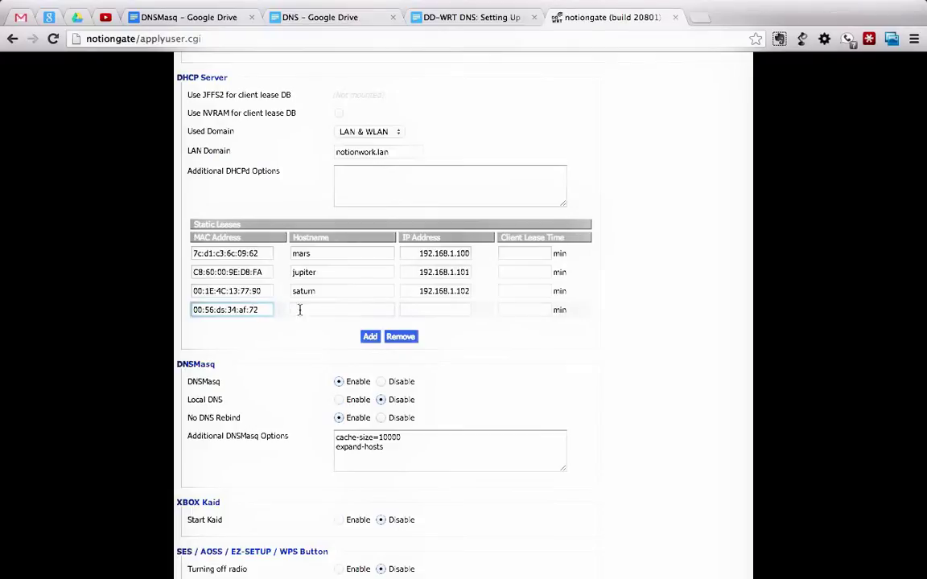
pyautogui.click(306, 310)
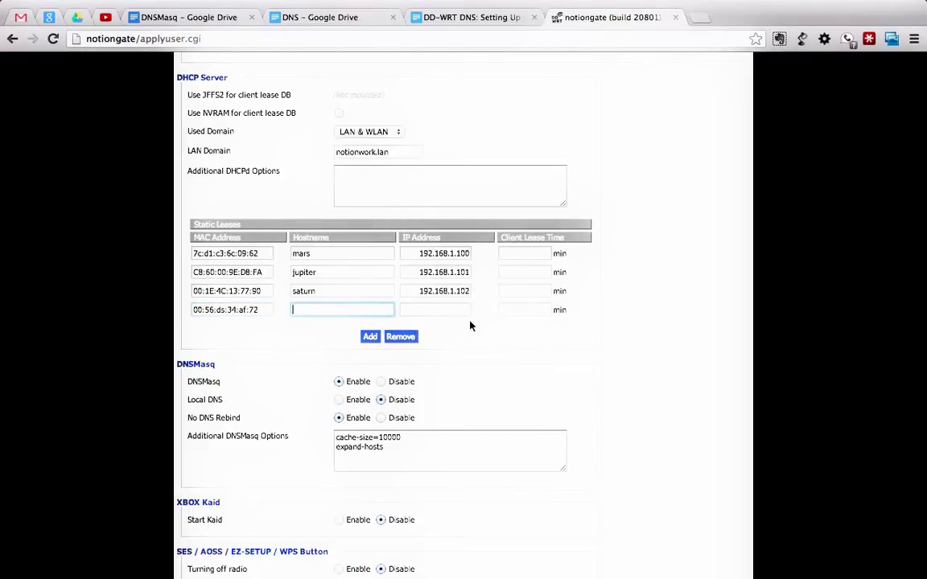
pyautogui.write('venus')
pyautogui.click(465, 308)
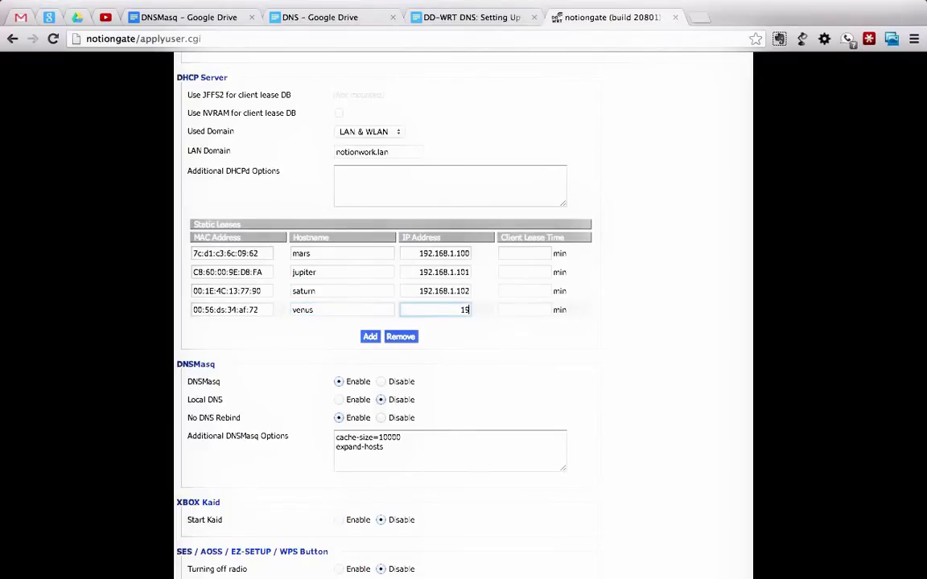
pyautogui.write('192')
pyautogui.write('.168.1.103')
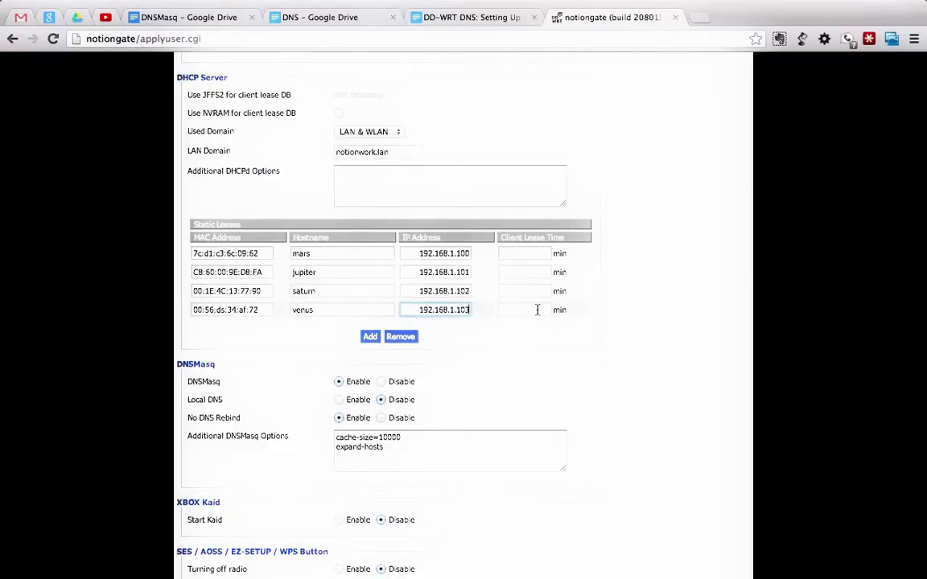
pyautogui.click(538, 309)
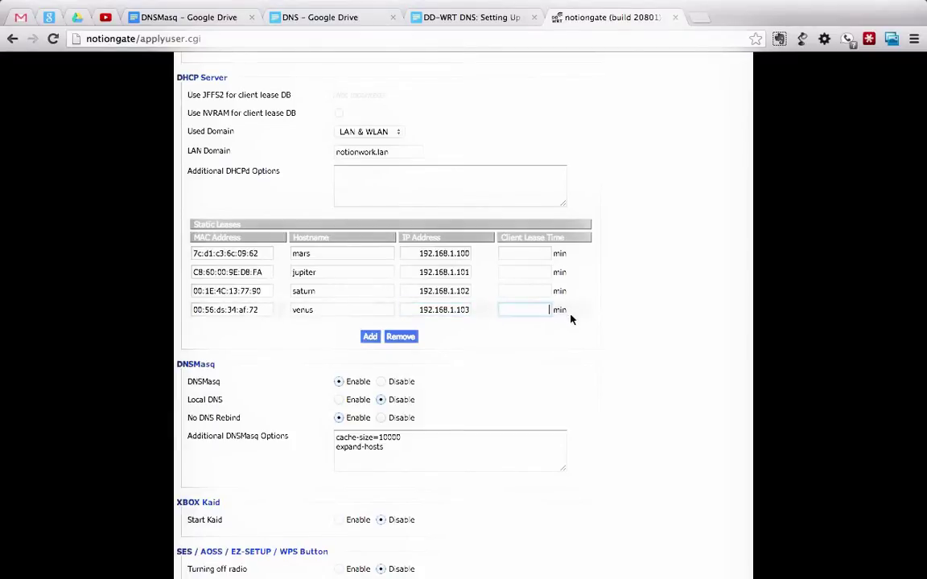
pyautogui.click(478, 332)
pyautogui.scroll(5, 307, 352)
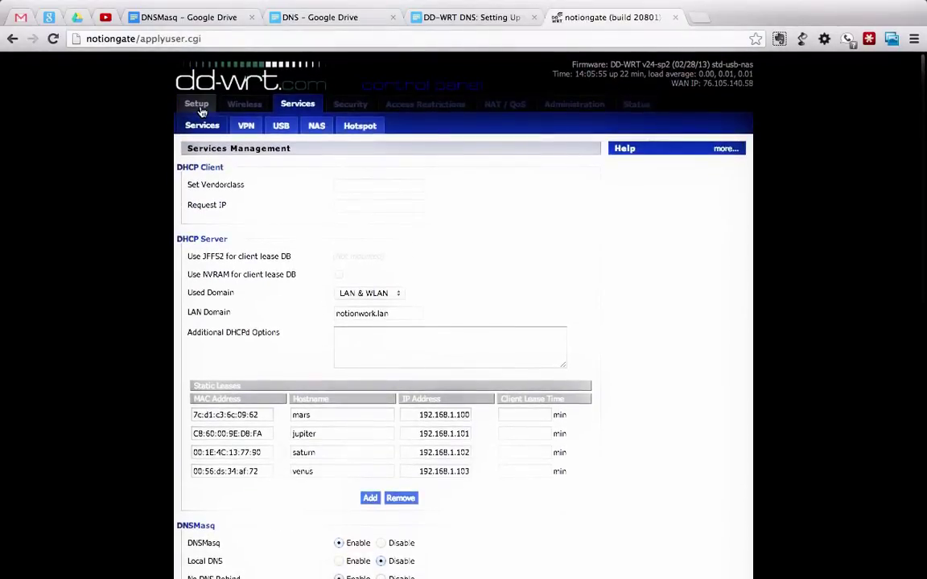
# Check the Use DNSMasq for DHCP and DNS options on the Basic Setup page.
pyautogui.click(196, 104)
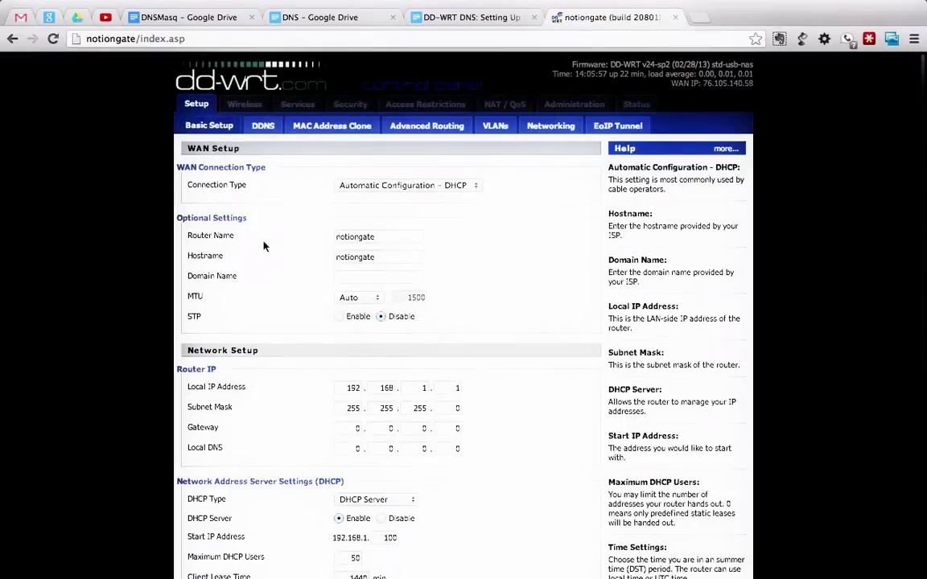
pyautogui.scroll(-5, 263, 244)
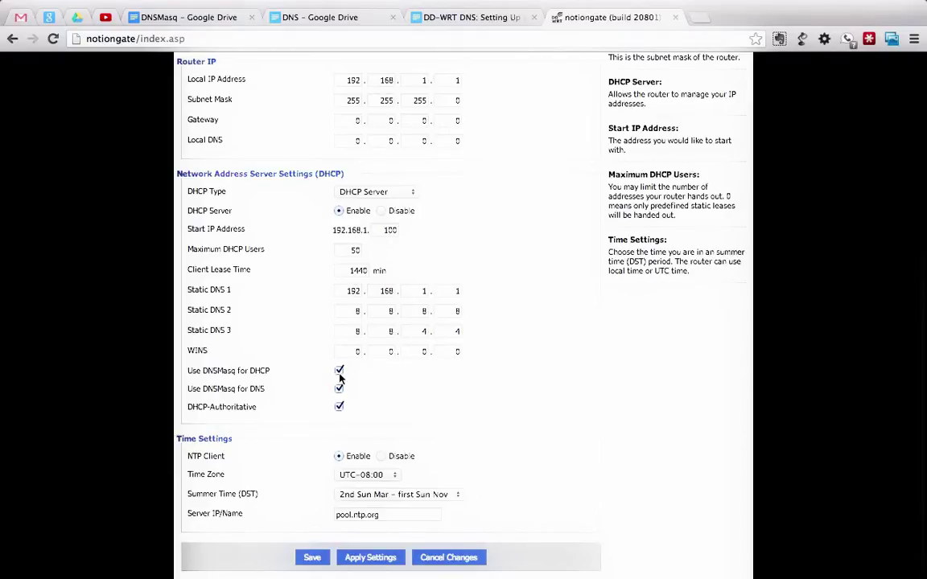
pyautogui.scroll(5, 330, 338)
# Return to the Services static leases, select the mars hostname, and open a new browser tab.
pyautogui.click(297, 111)
pyautogui.scroll(-3, 322, 387)
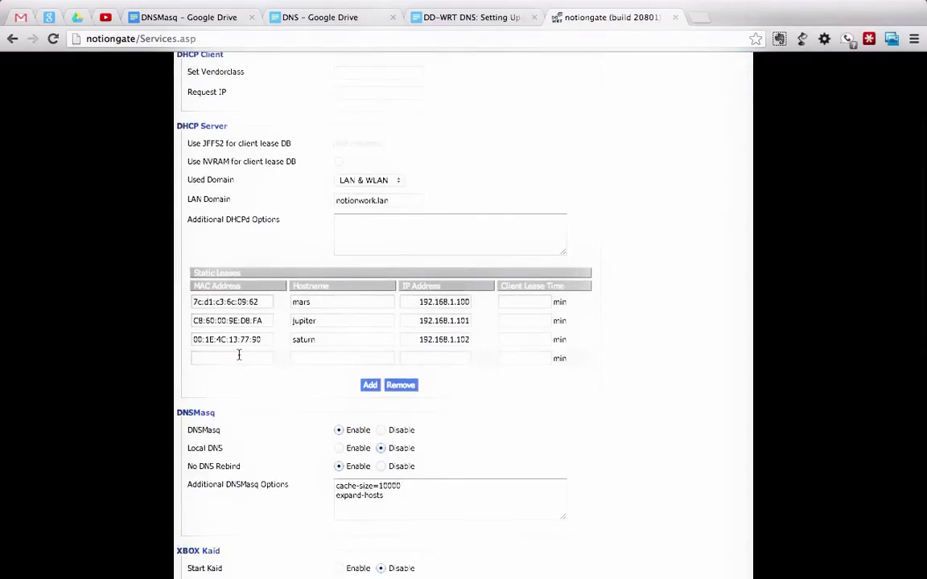
pyautogui.click(238, 358)
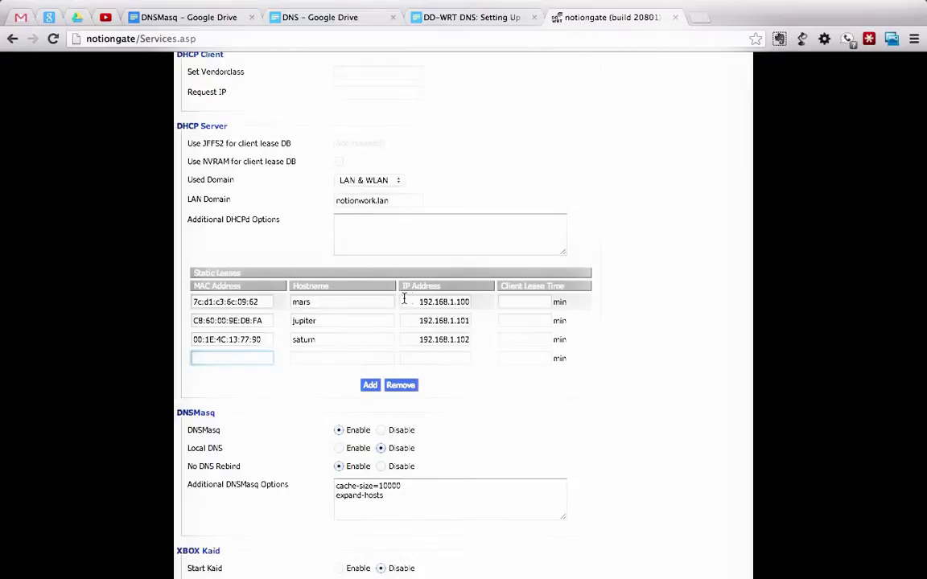
pyautogui.click(324, 301)
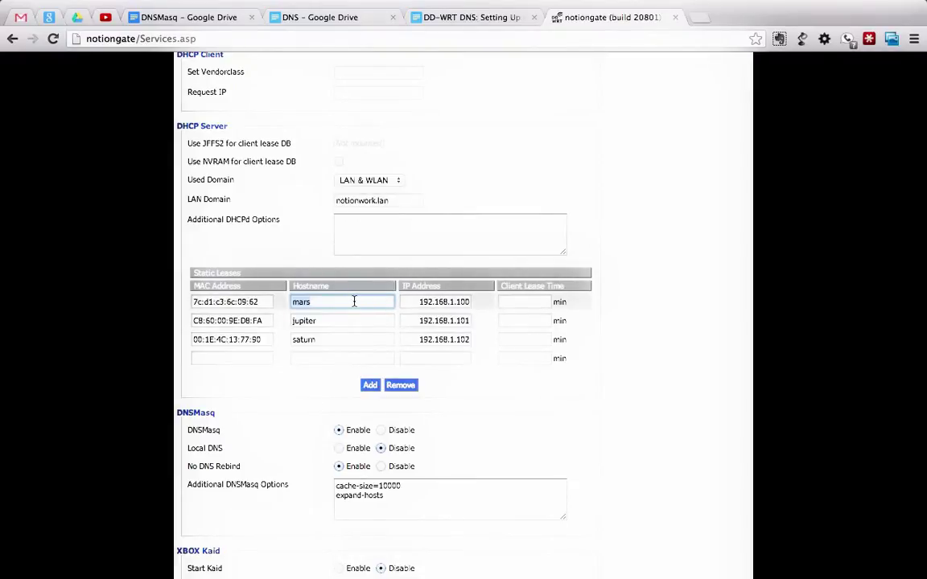
pyautogui.click(703, 23)
# Try loading mars/ in the address bar, which fails to connect.
pyautogui.write('mars/')
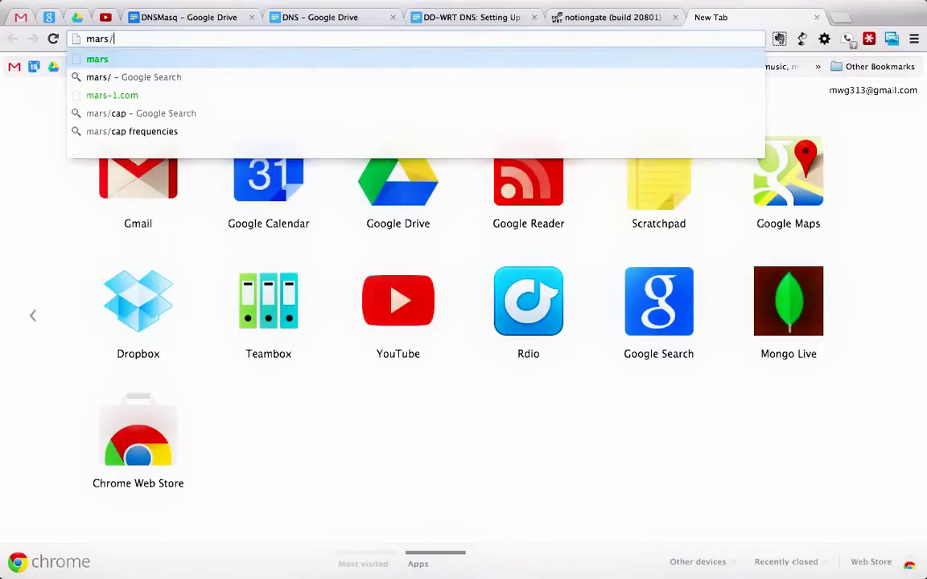
pyautogui.press('Return')
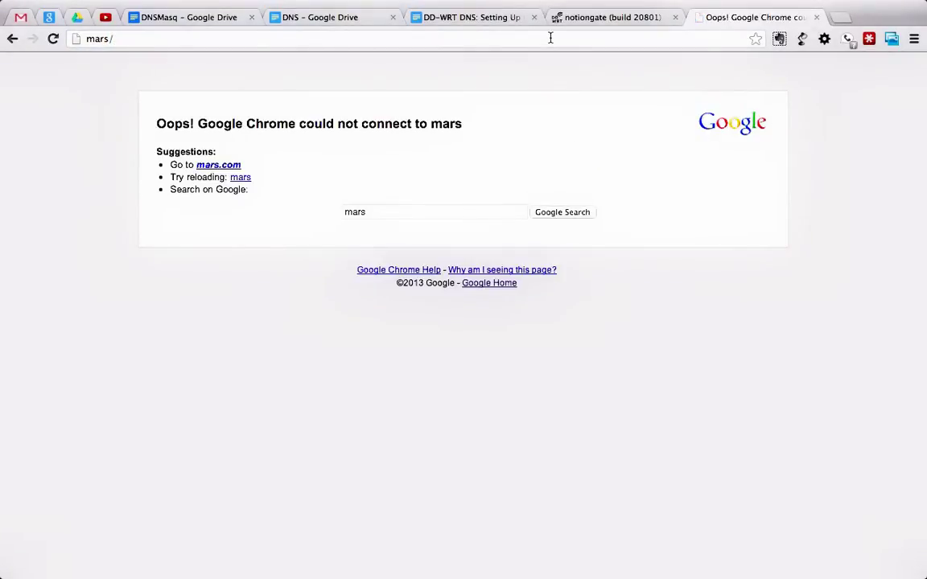
# Replace the address with notiongate/ to load the router's System Information page.
pyautogui.click(550, 38)
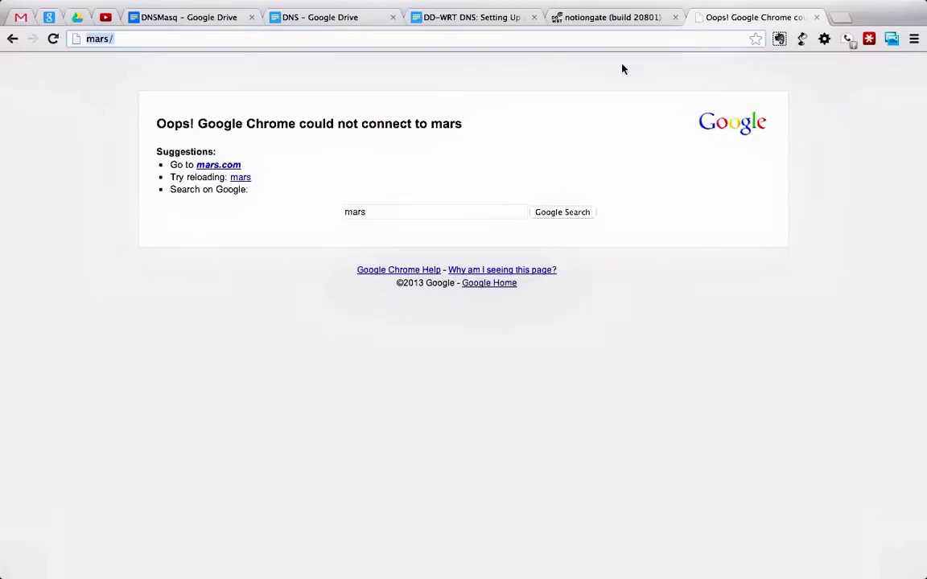
pyautogui.click(290, 38)
pyautogui.press('BackSpace')
pyautogui.write('/')
pyautogui.press('Left')
pyautogui.press('BackSpace')
pyautogui.press('BackSpace')
pyautogui.press('BackSpace')
pyautogui.press('BackSpace')
pyautogui.write('notionw')
pyautogui.press('BackSpace')
pyautogui.write('ga')
pyautogui.press('BackSpace')
pyautogui.write('ate')
pyautogui.press('Return')
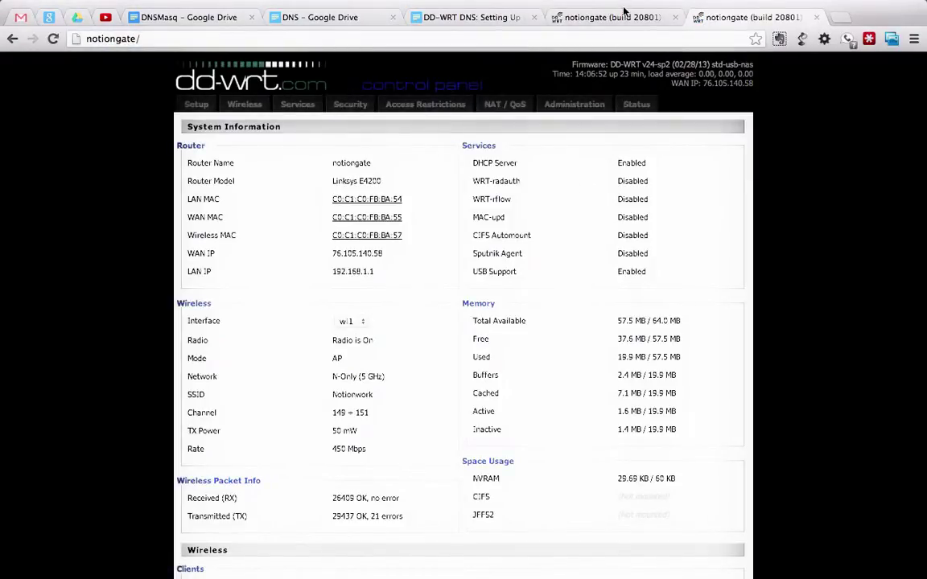
# Switch to the Services router tab, open Basic Setup and focus the router Hostname field.
pyautogui.click(573, 17)
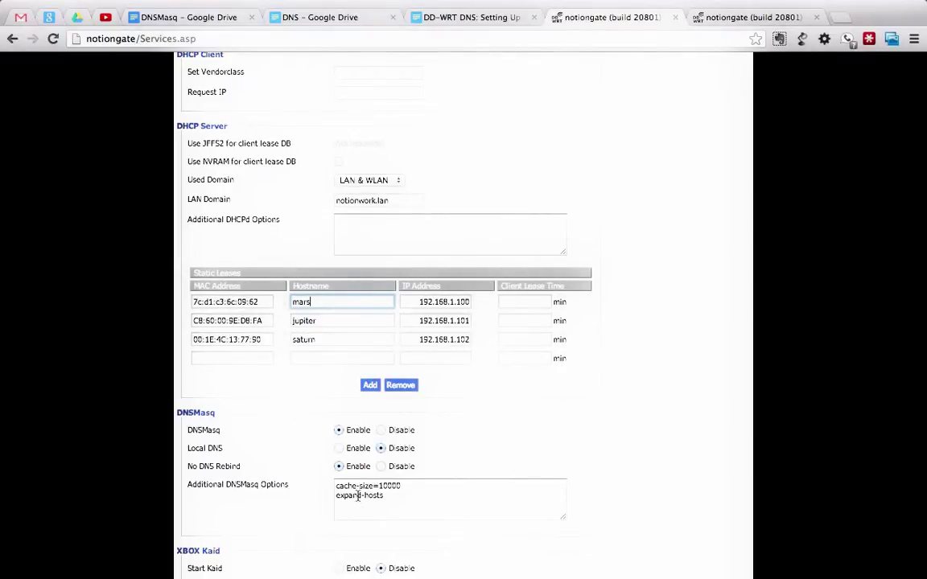
pyautogui.scroll(-2, 358, 497)
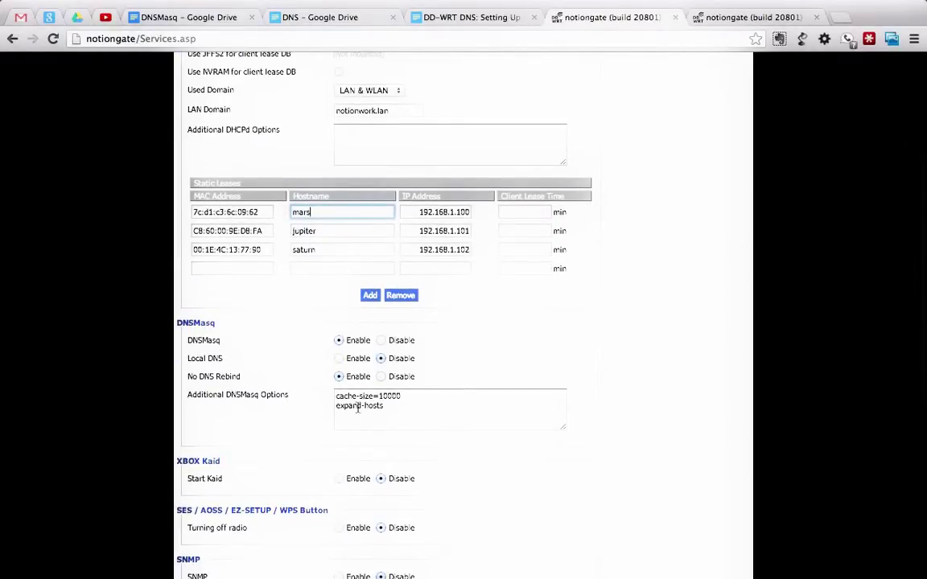
pyautogui.scroll(5, 395, 420)
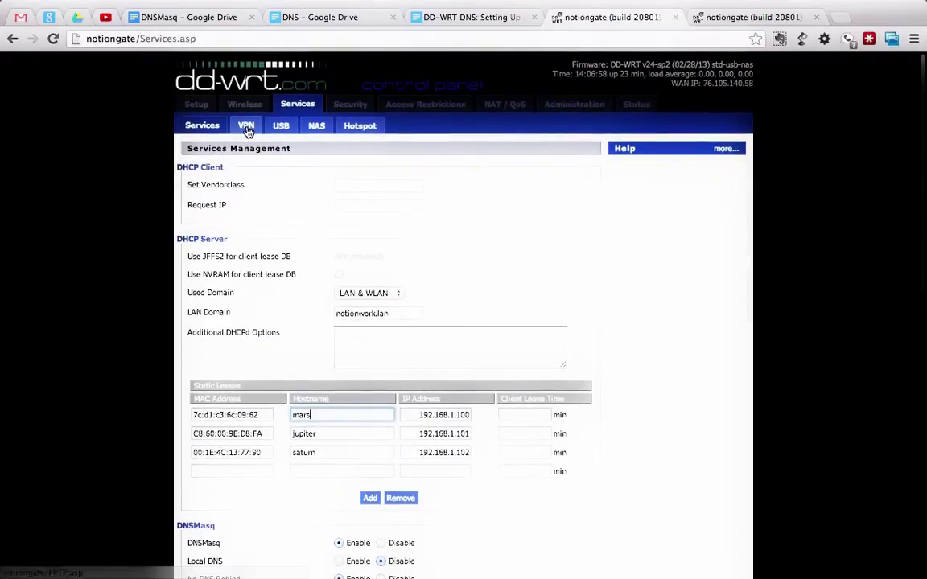
pyautogui.click(196, 109)
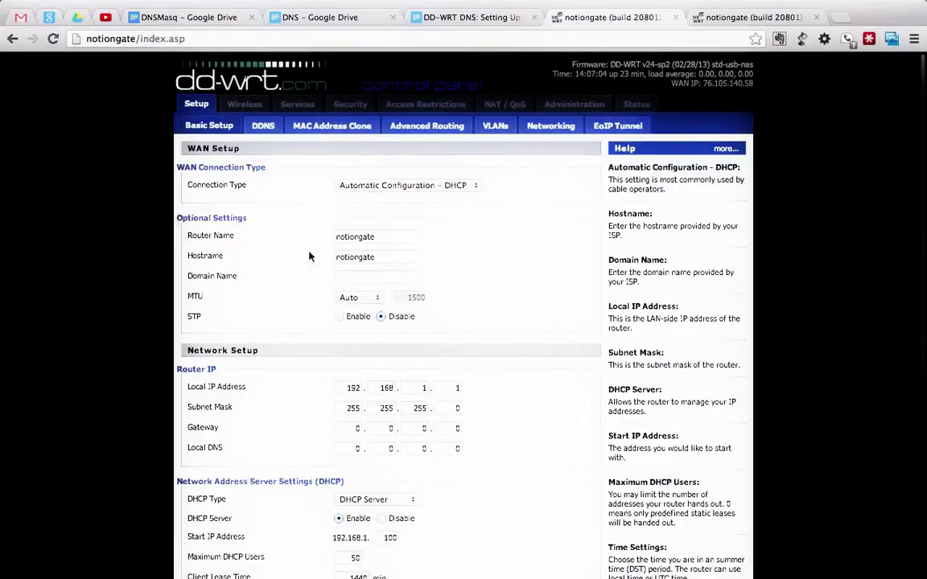
pyautogui.click(374, 257)
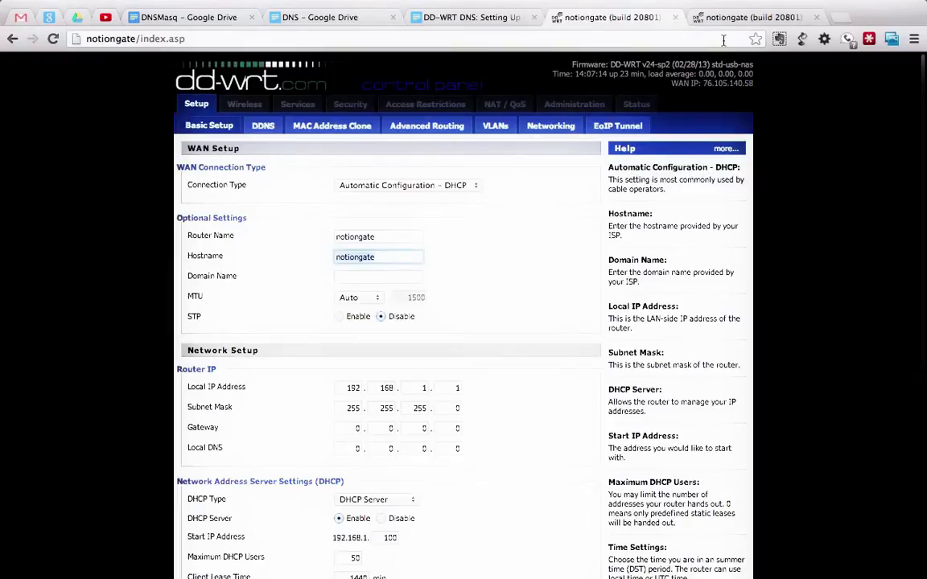
# Compare with the router status tab, then close that extra notiongate tab.
pyautogui.click(734, 17)
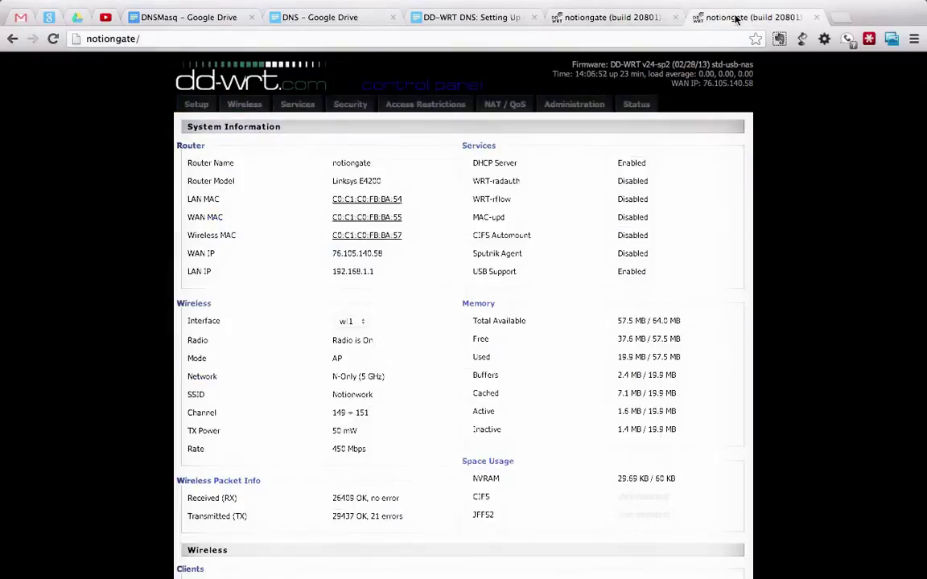
pyautogui.click(634, 22)
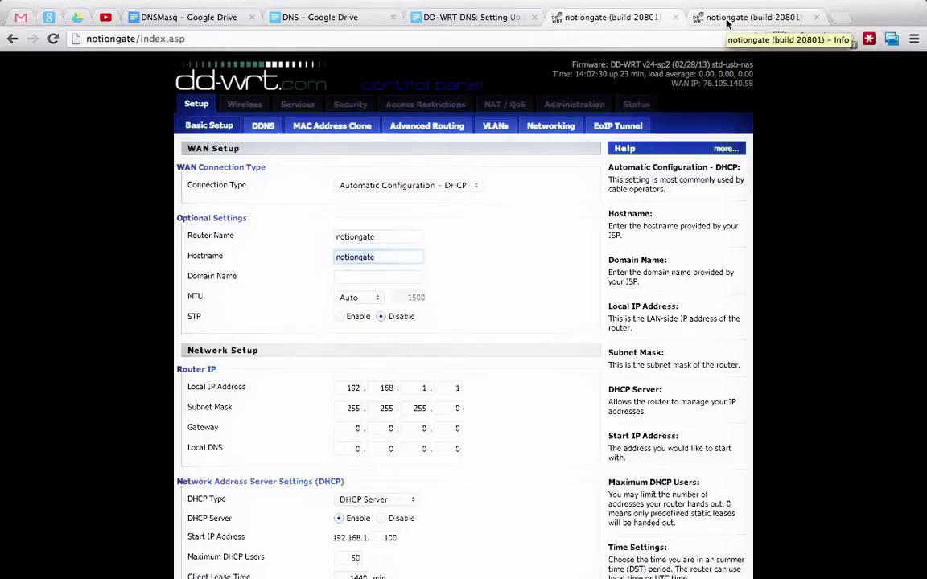
pyautogui.click(727, 19)
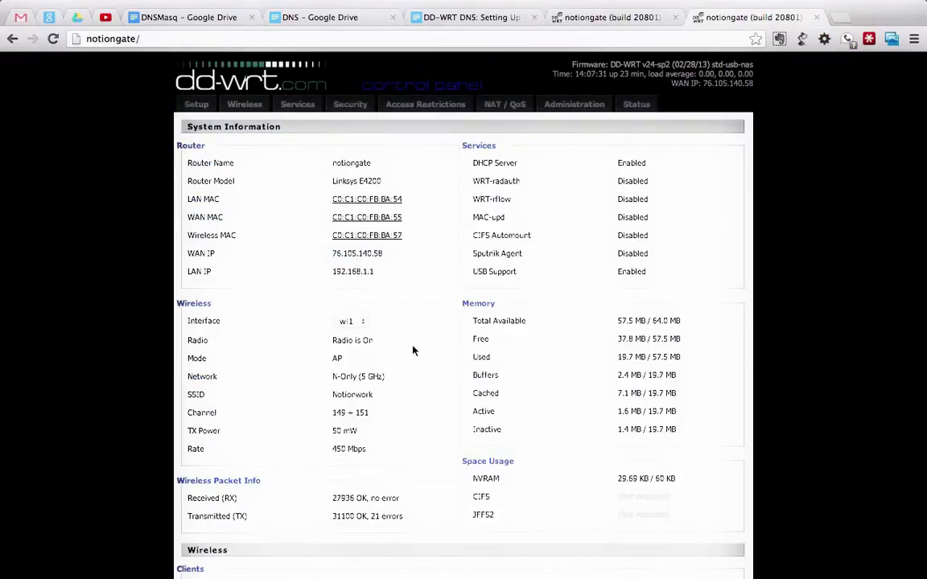
pyautogui.scroll(-5, 413, 351)
pyautogui.scroll(5, 413, 351)
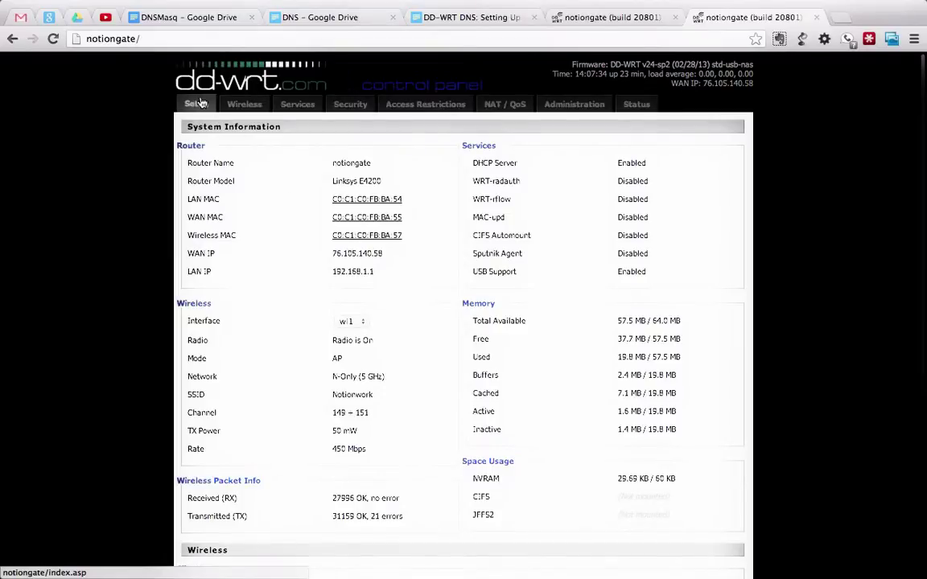
pyautogui.middleClick(739, 19)
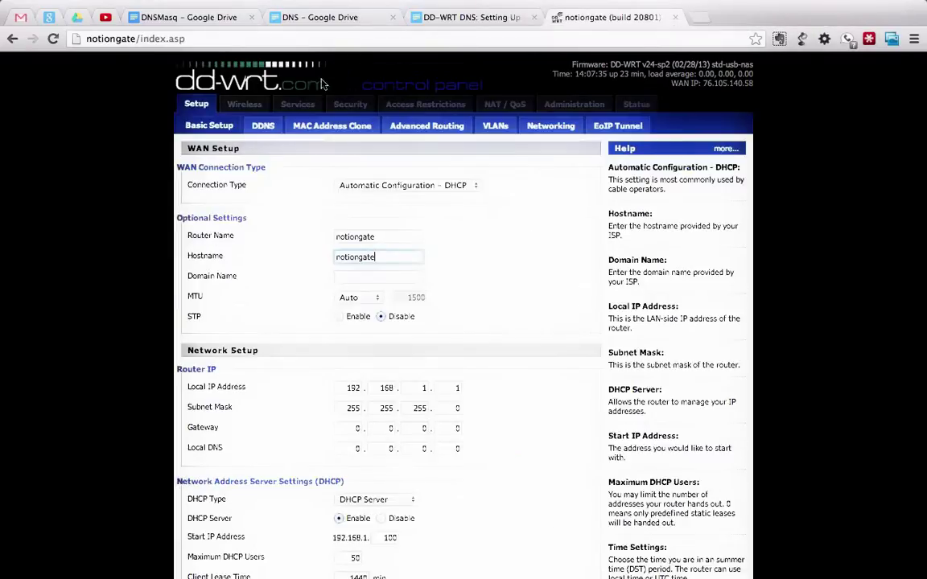
pyautogui.click(298, 104)
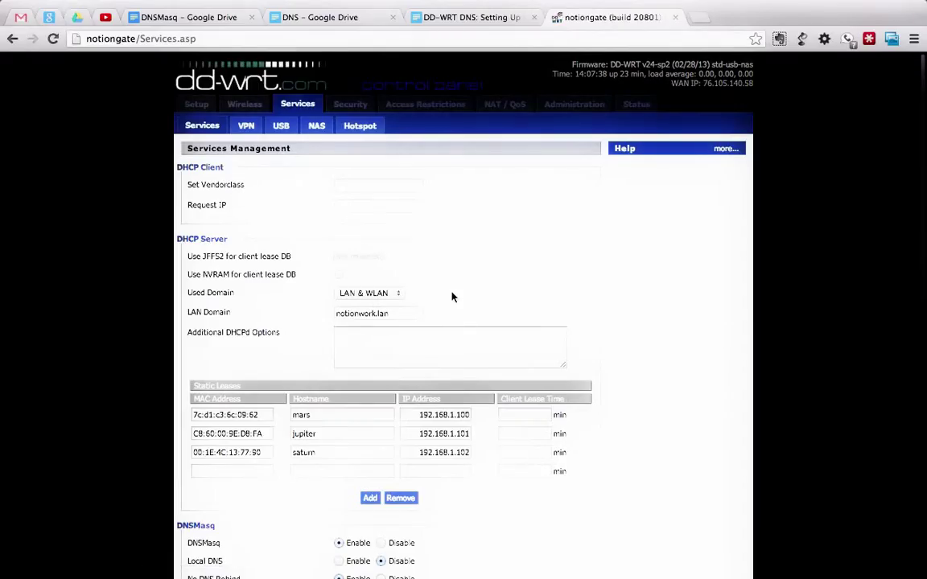
pyautogui.scroll(-1, 418, 171)
pyautogui.scroll(-2, 418, 169)
pyautogui.scroll(-1, 417, 169)
pyautogui.scroll(1, 419, 169)
pyautogui.scroll(1, 417, 169)
pyautogui.scroll(2, 652, 242)
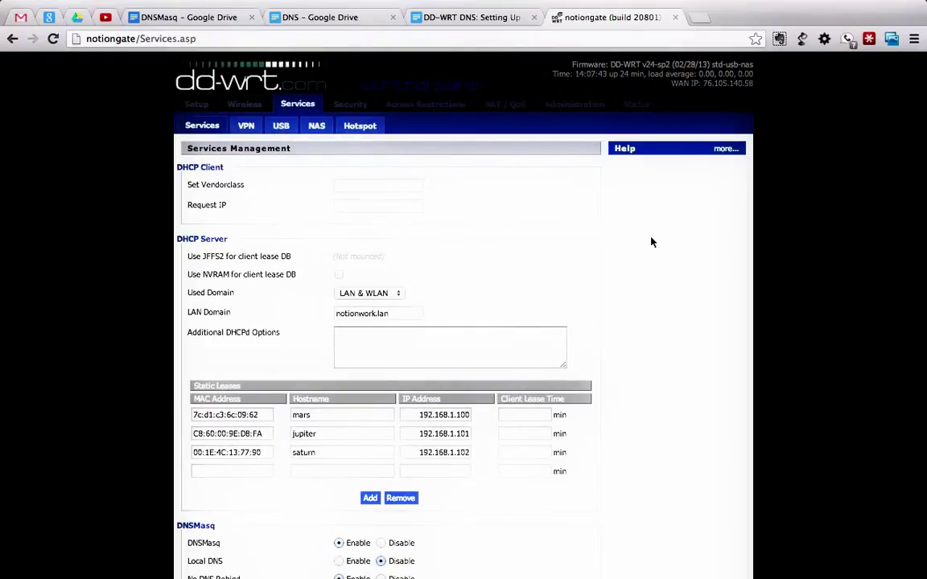
pyautogui.scroll(-3, 652, 242)
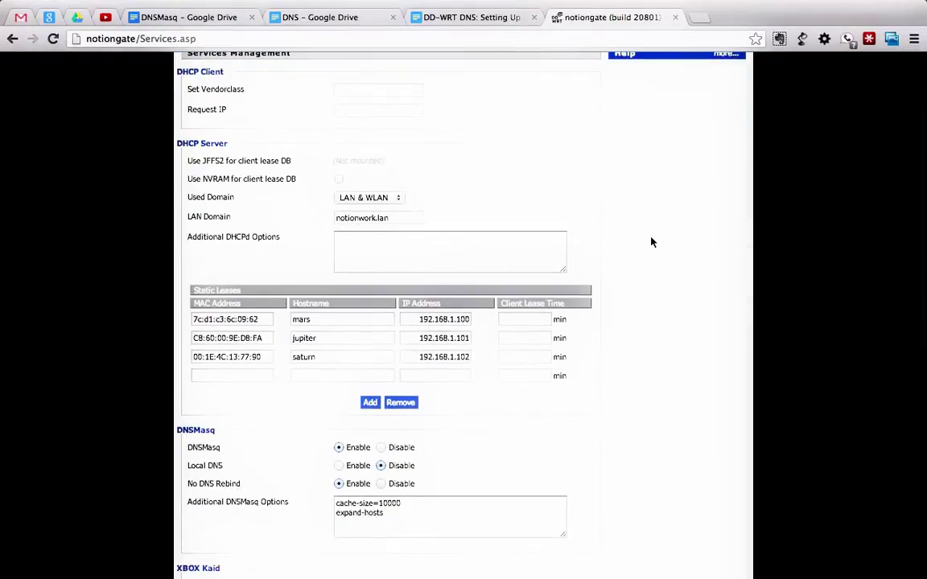
pyautogui.scroll(-2, 652, 242)
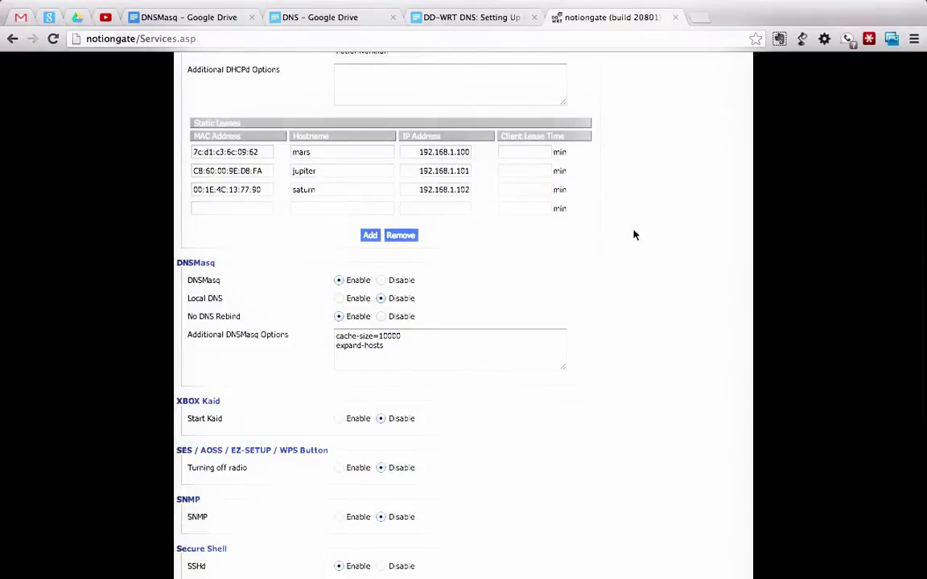
pyautogui.scroll(4, 239, 249)
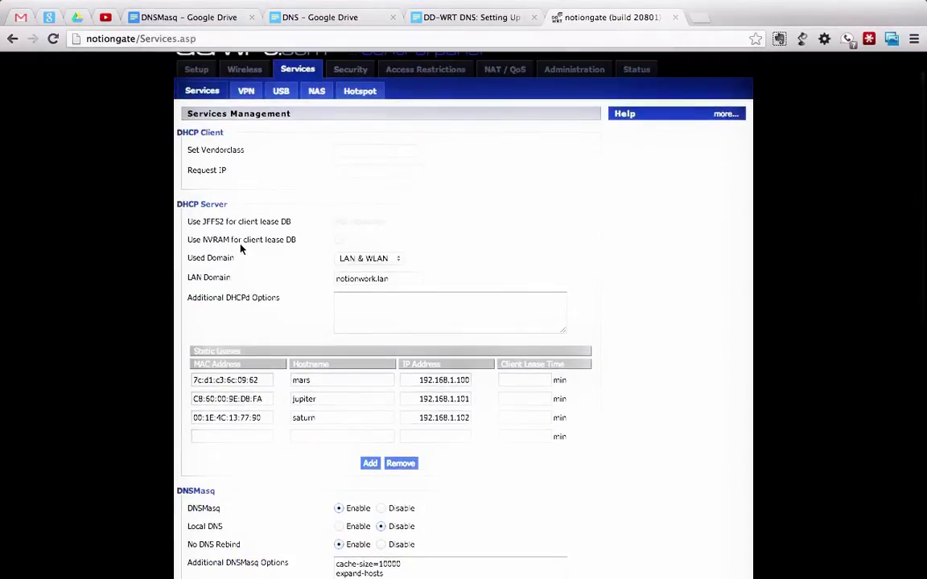
# Inspect the Local DNS address octets on Basic Setup without changing them, then return to Services.
pyautogui.click(208, 69)
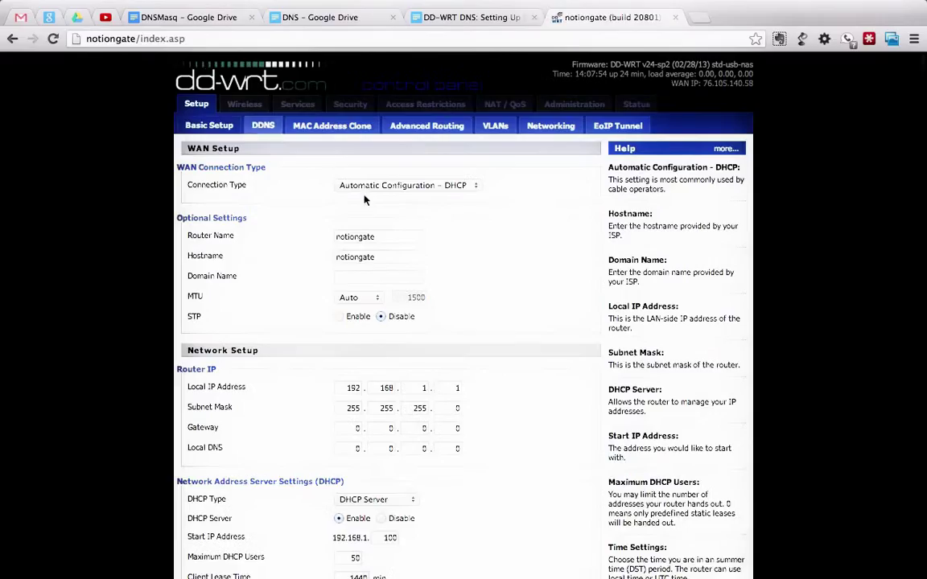
pyautogui.scroll(-1, 361, 436)
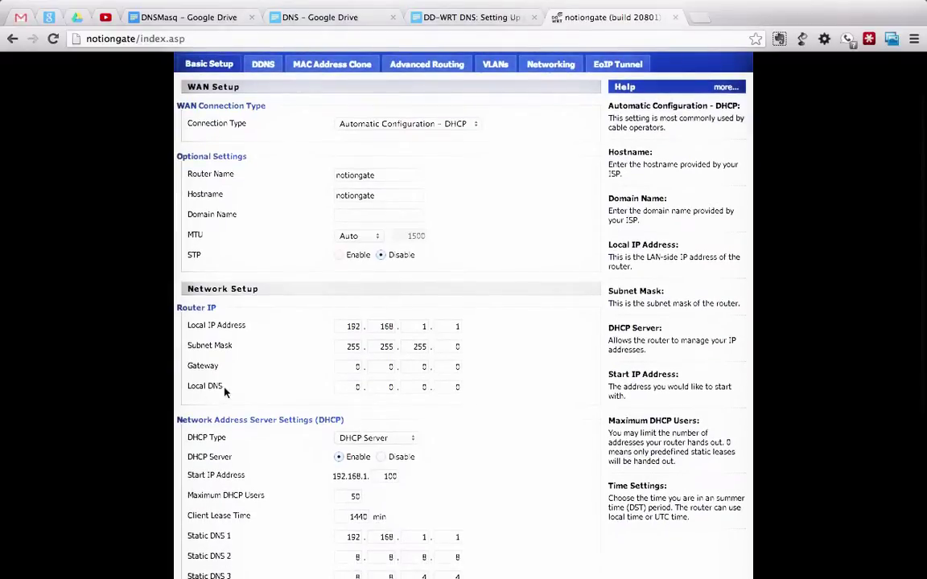
pyautogui.moveTo(188, 386); pyautogui.dragTo(336, 387)
pyautogui.click(412, 387)
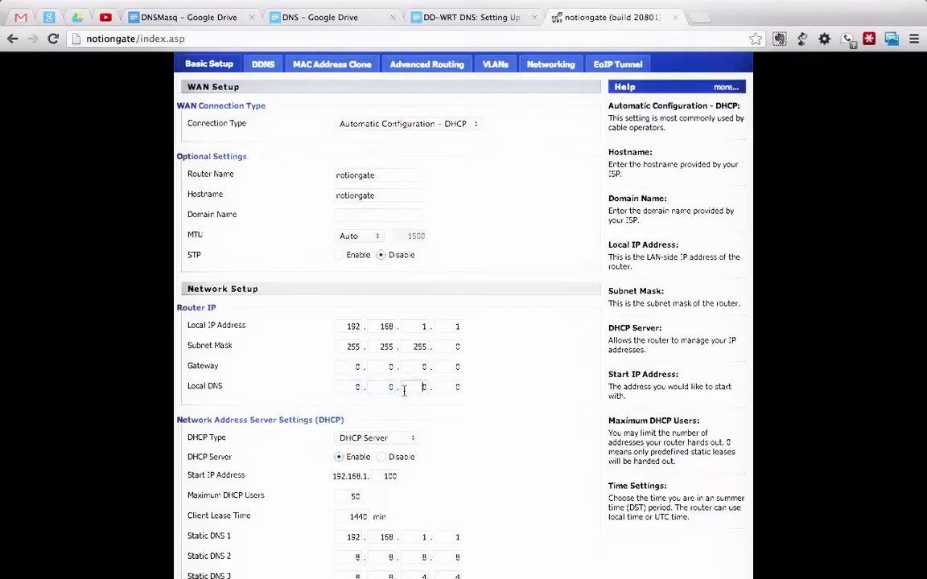
pyautogui.click(457, 387)
pyautogui.scroll(2, 460, 389)
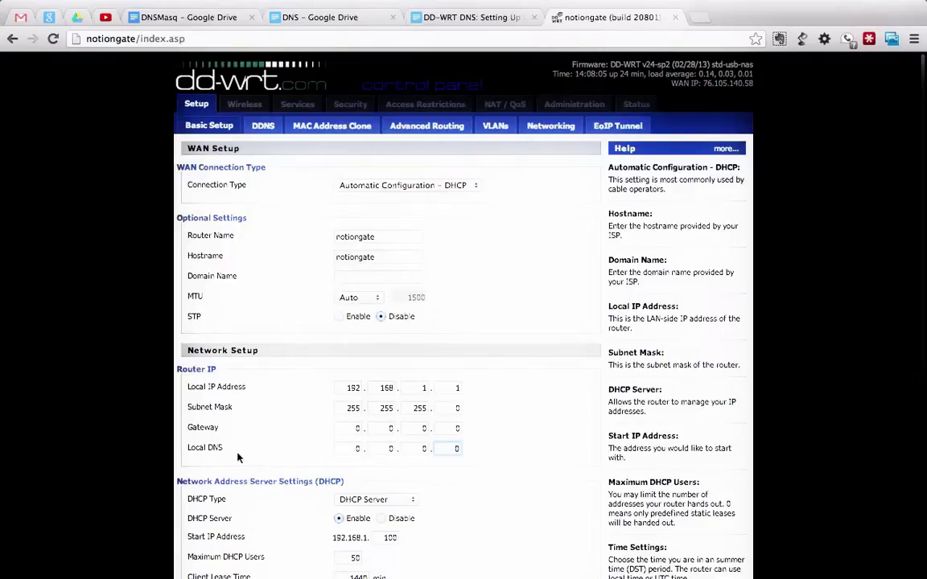
pyautogui.click(188, 448)
pyautogui.click(309, 109)
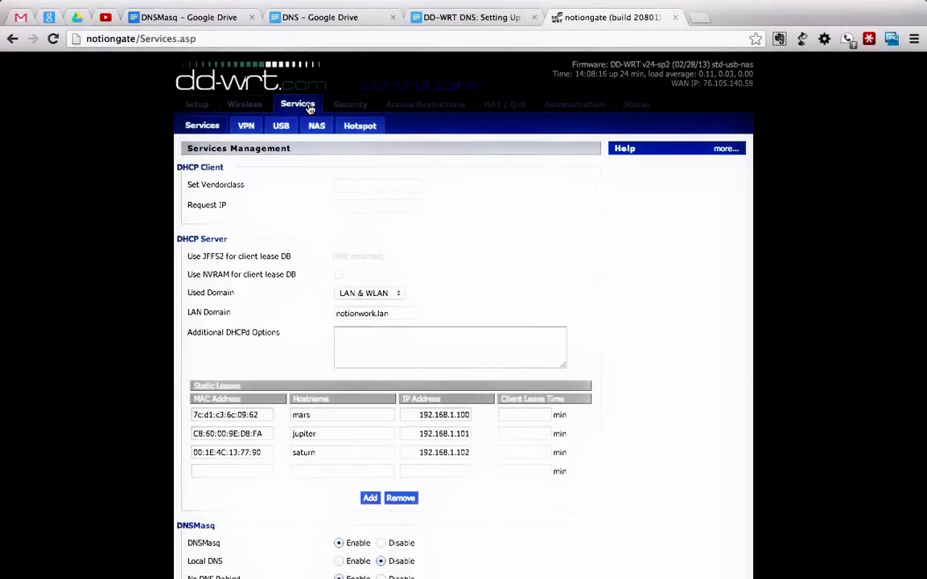
pyautogui.scroll(-3, 352, 193)
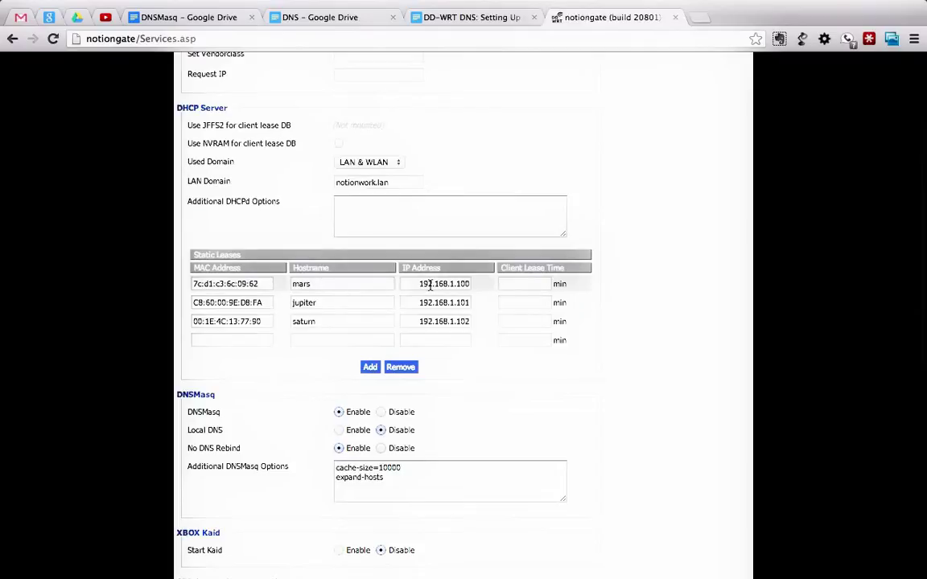
pyautogui.scroll(-1, 429, 288)
pyautogui.scroll(-2, 431, 292)
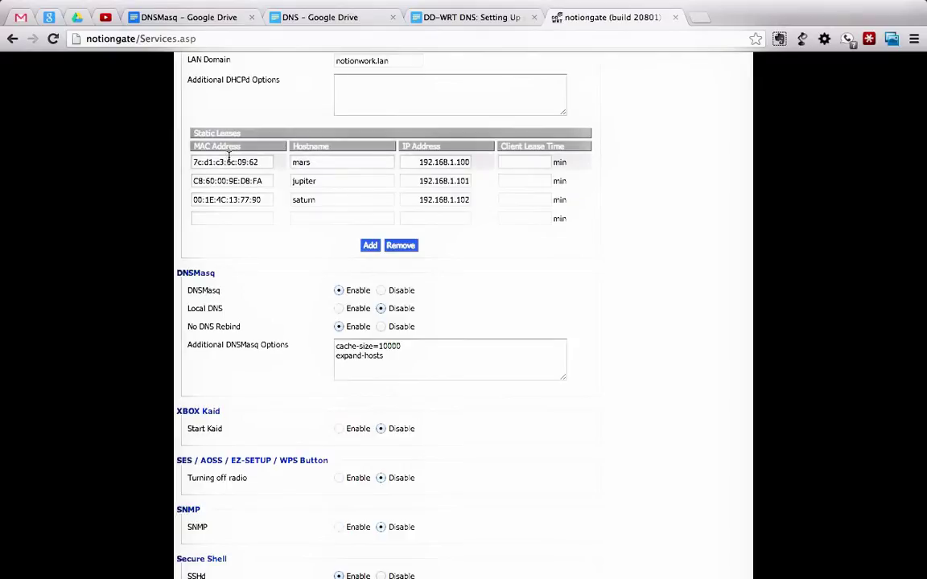
pyautogui.moveTo(416, 162); pyautogui.dragTo(478, 167)
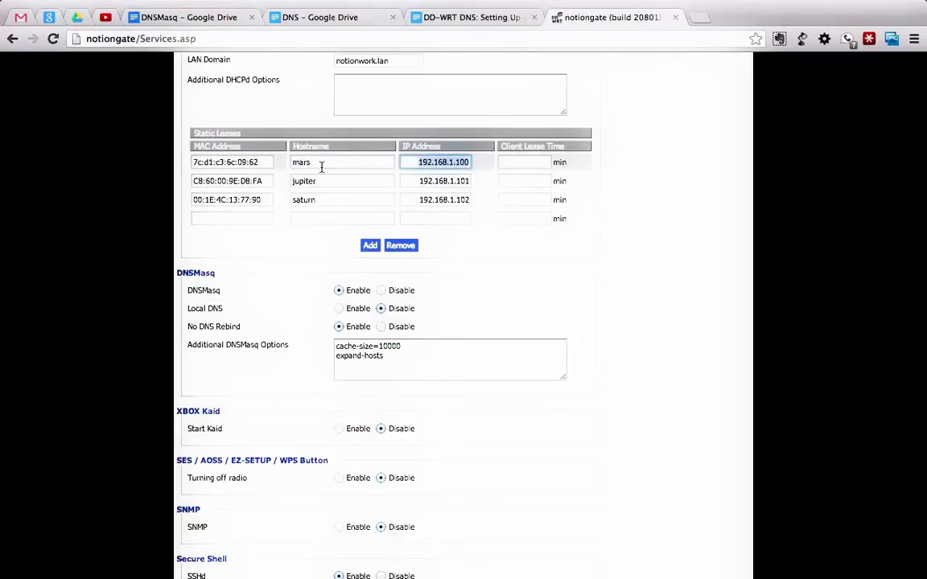
pyautogui.click(297, 161)
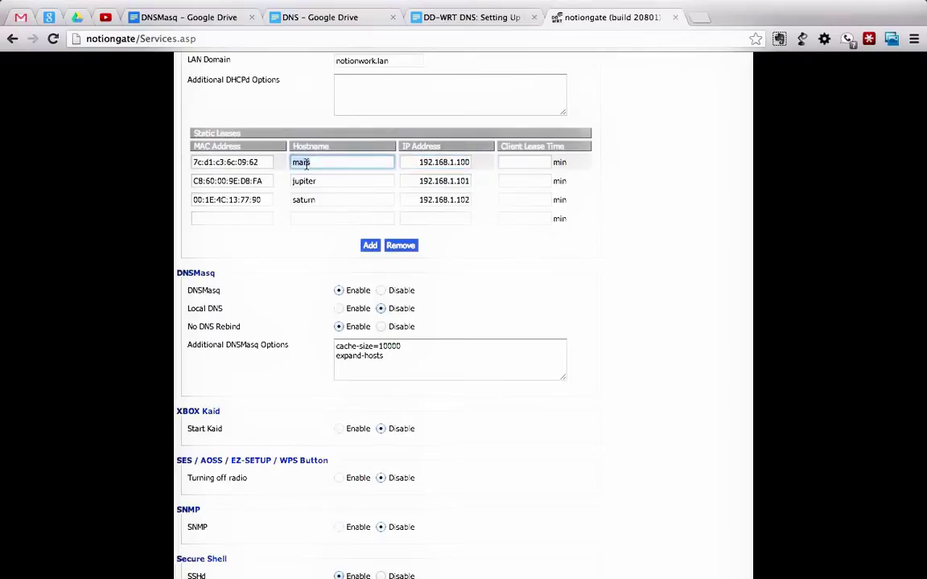
pyautogui.click(435, 161)
# Add a line starting address=/venus.notionwork.lan/ under expand-hosts in Additional DNSMasq Options.
pyautogui.scroll(-1, 398, 322)
pyautogui.click(397, 348)
pyautogui.write('d')
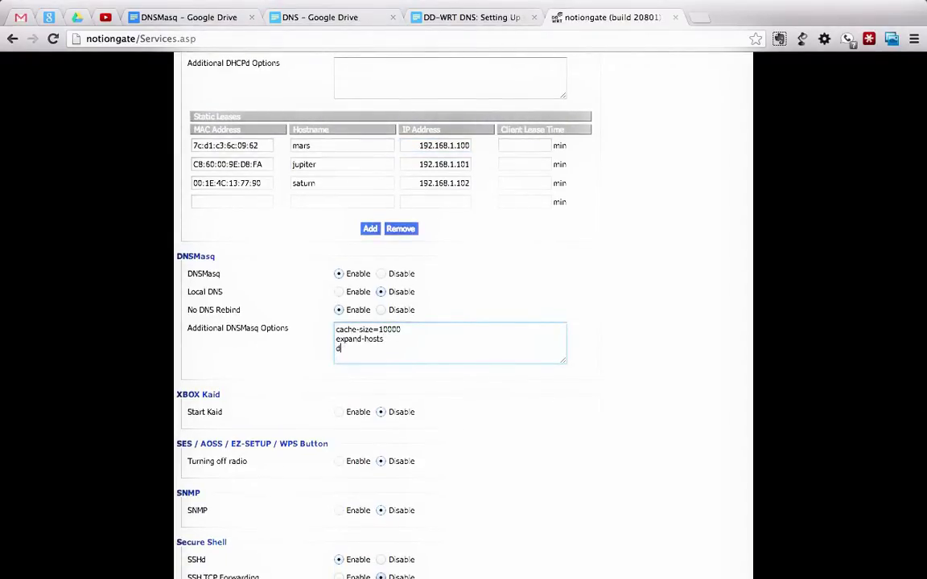
pyautogui.write('hcp-host')
pyautogui.press('BackSpace')
pyautogui.press('BackSpace')
pyautogui.press('BackSpace')
pyautogui.press('BackSpace')
pyautogui.press('BackSpace')
pyautogui.press('BackSpace')
pyautogui.press('BackSpace')
pyautogui.press('BackSpace')
pyautogui.press('BackSpace')
pyautogui.write('ss=/v')
pyautogui.write('enus.')
pyautogui.write('notionwork.lan/1')
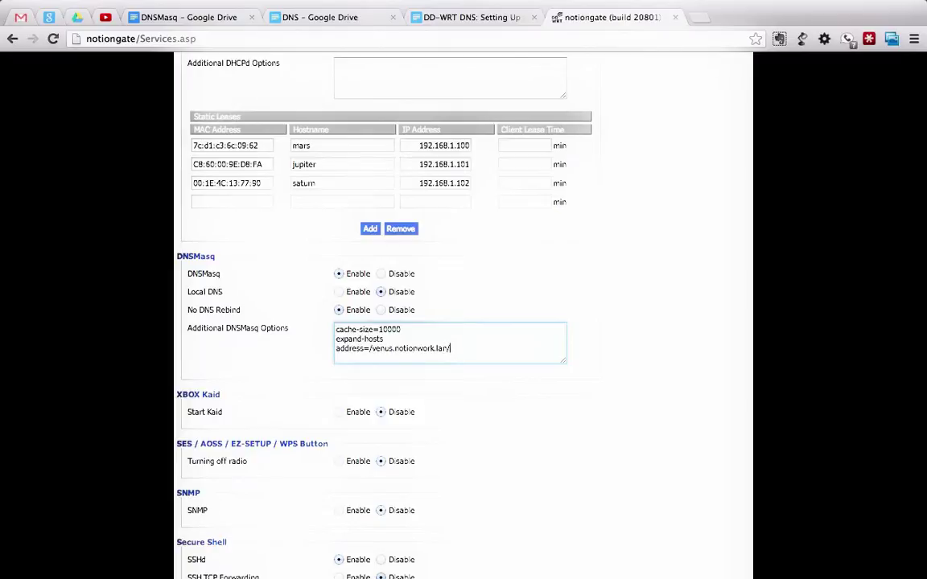
pyautogui.write('92.')
pyautogui.write('168.')
pyautogui.write('1.103/')
# Open Basic Setup and scroll down to the Static DNS fields.
pyautogui.scroll(7, 658, 283)
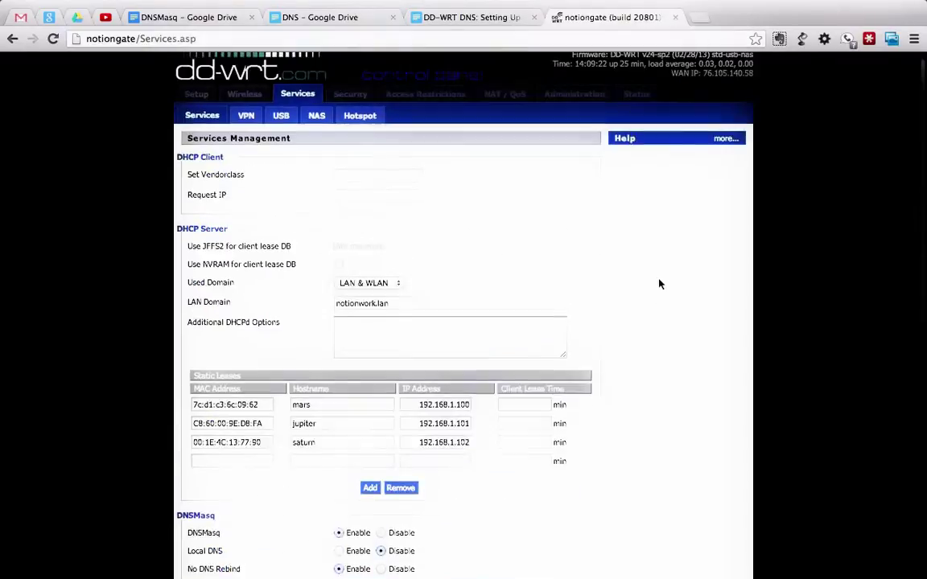
pyautogui.scroll(-3, 659, 283)
pyautogui.scroll(-5, 658, 283)
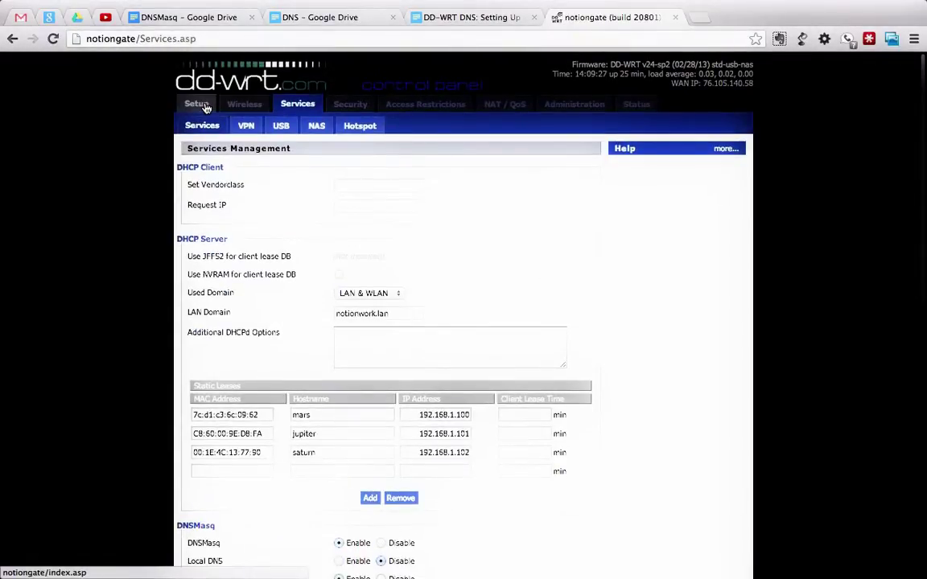
pyautogui.click(198, 104)
pyautogui.scroll(-2, 342, 296)
pyautogui.scroll(3, 342, 296)
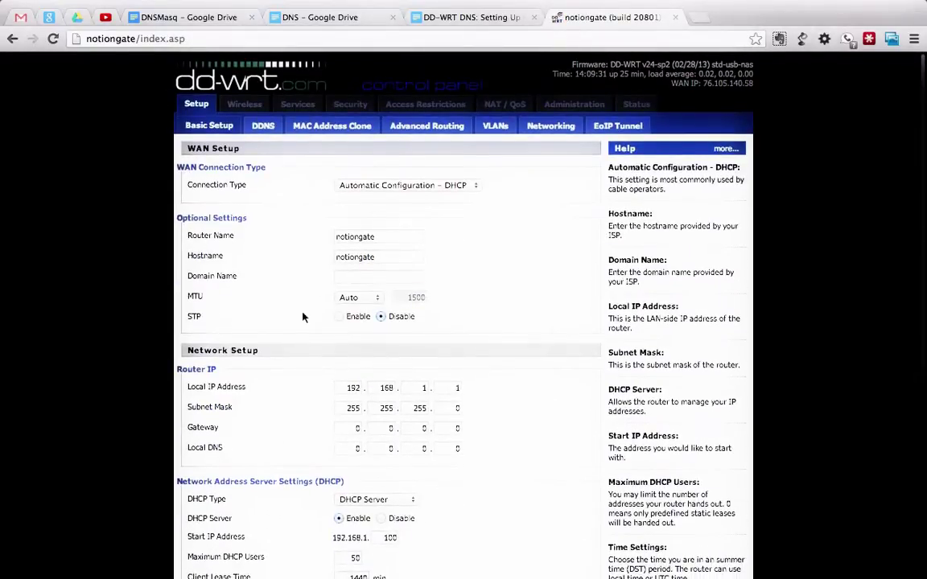
pyautogui.scroll(-5, 346, 289)
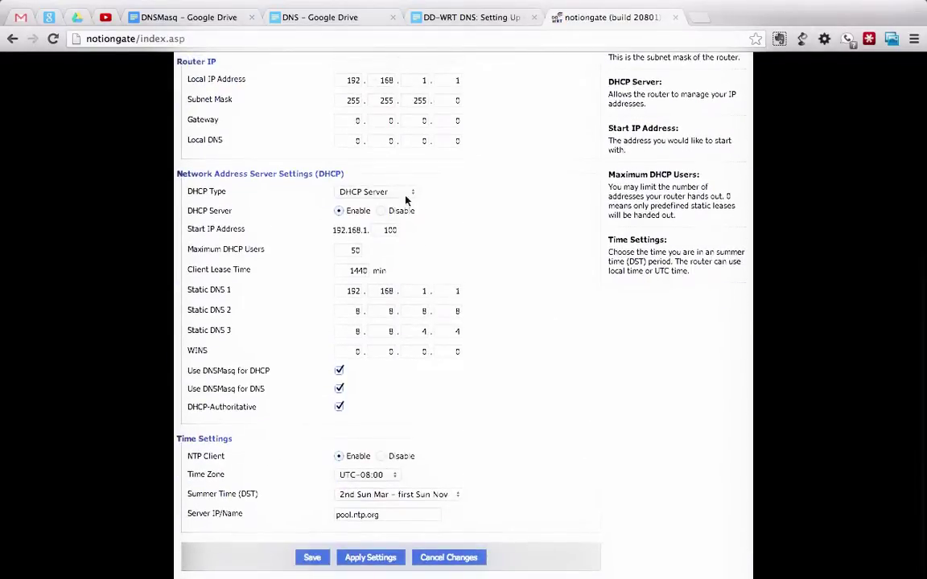
pyautogui.scroll(3, 407, 203)
pyautogui.scroll(-3, 406, 203)
# Confirm Static DNS 1 is 192.168.1.1 and save the Basic Setup settings.
pyautogui.click(343, 293)
pyautogui.click(386, 291)
pyautogui.click(423, 291)
pyautogui.click(456, 291)
pyautogui.click(308, 558)
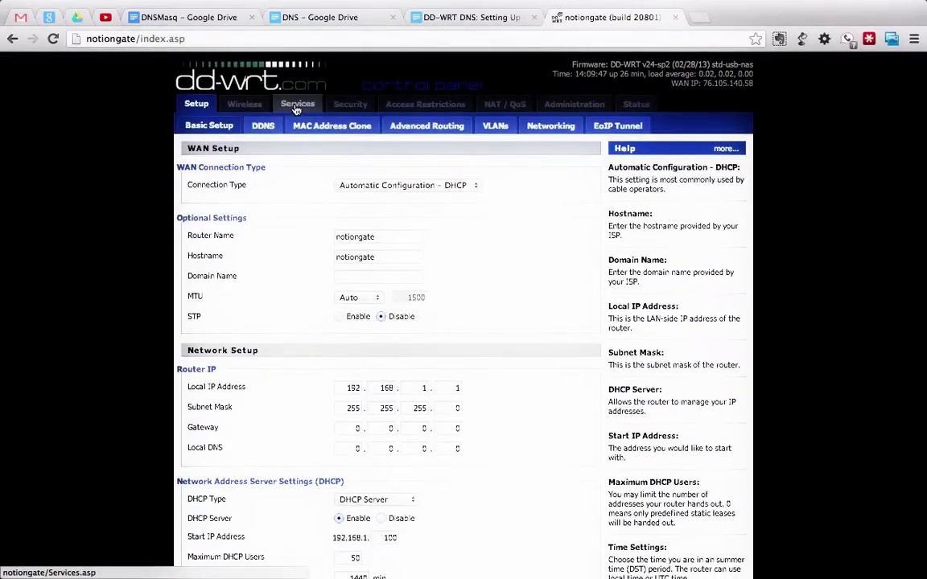
pyautogui.click(296, 109)
# Scroll through the Static Leases, DNSMasq options and Secure Shell sections on the Services page.
pyautogui.scroll(-15, 346, 327)
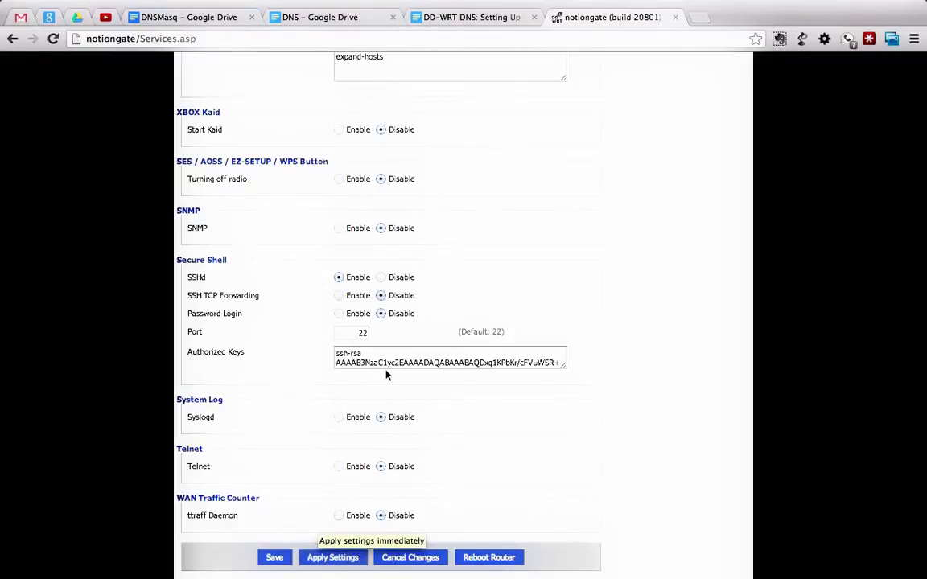
pyautogui.scroll(5, 387, 375)
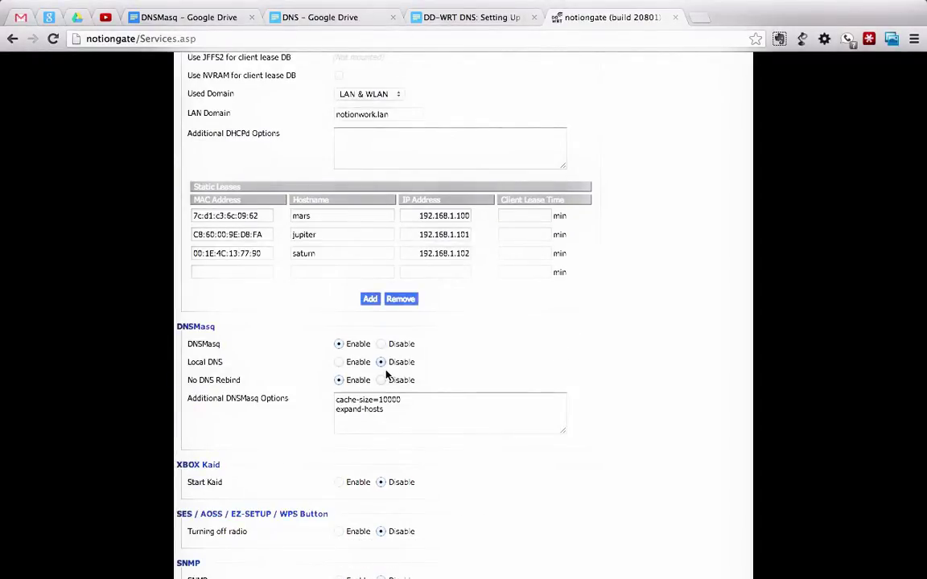
pyautogui.scroll(3, 386, 375)
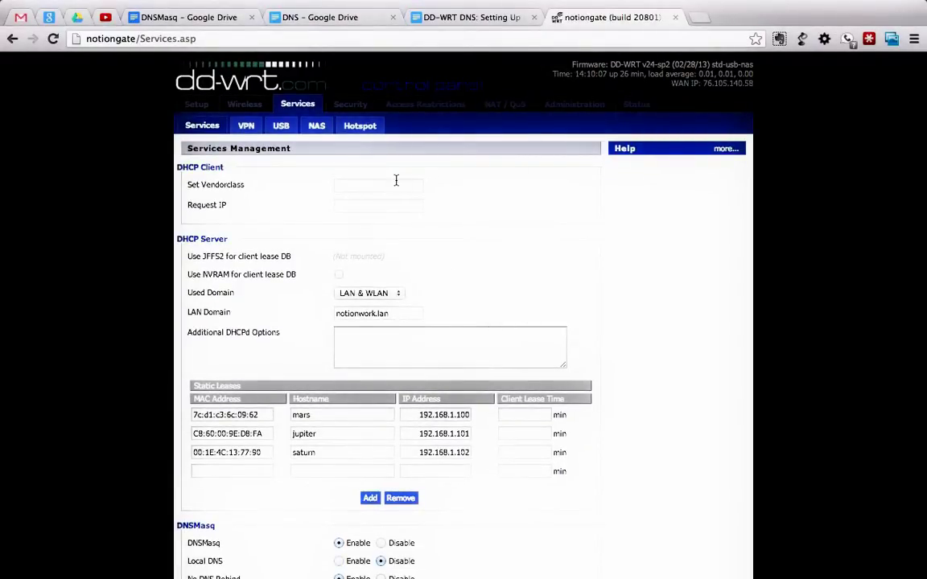
pyautogui.scroll(-2, 397, 180)
pyautogui.scroll(-5, 398, 180)
pyautogui.scroll(-2, 396, 183)
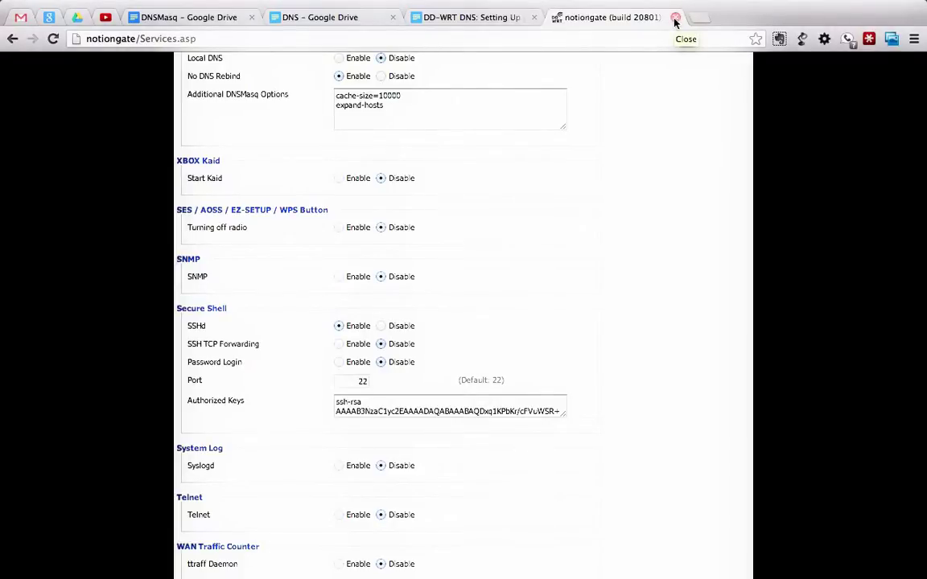
# Toggle Wi-Fi off and back on from the macOS menu bar to reconnect to Notionwork.
pyautogui.click(632, 8)
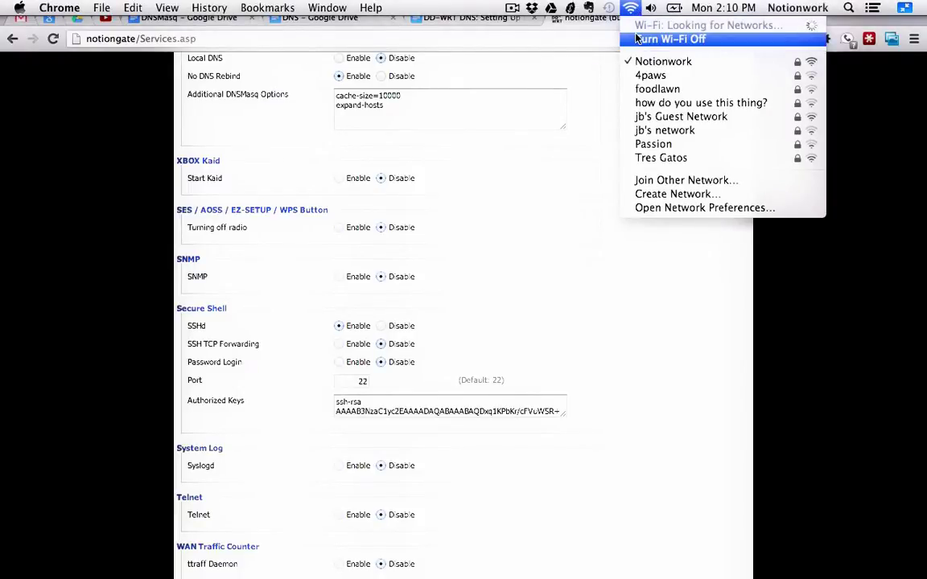
pyautogui.click(635, 38)
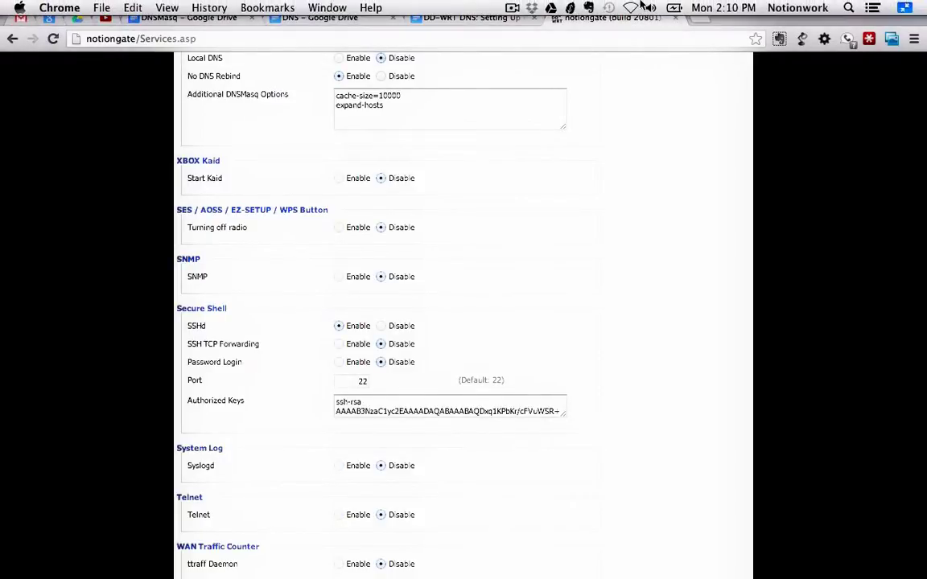
pyautogui.click(630, 8)
pyautogui.click(635, 38)
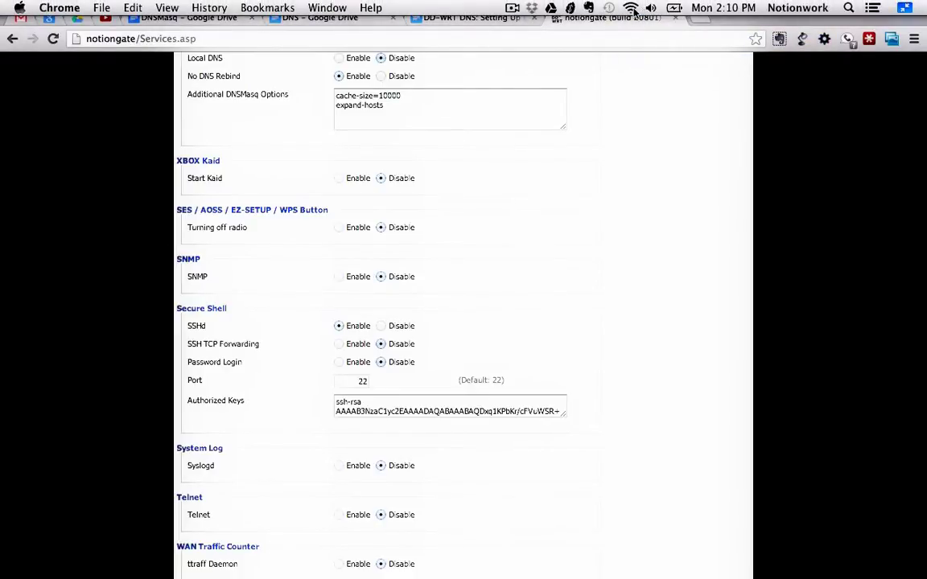
pyautogui.click(695, 21)
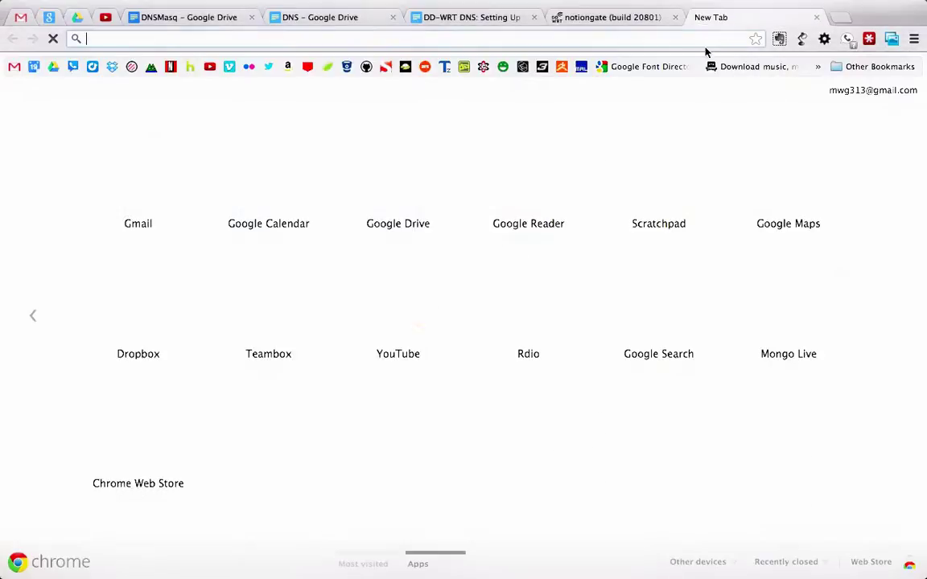
pyautogui.write('notiongate/')
pyautogui.press('Return')
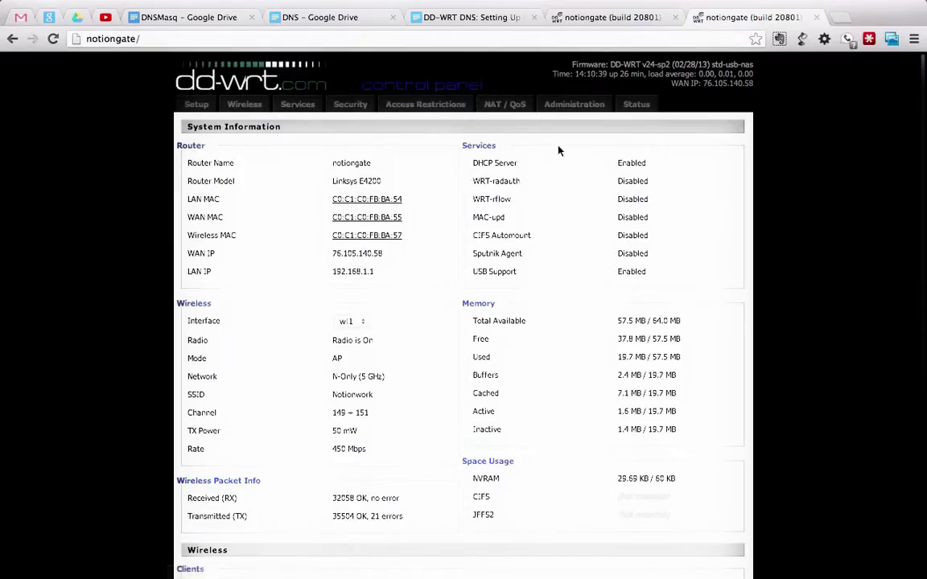
pyautogui.click(815, 17)
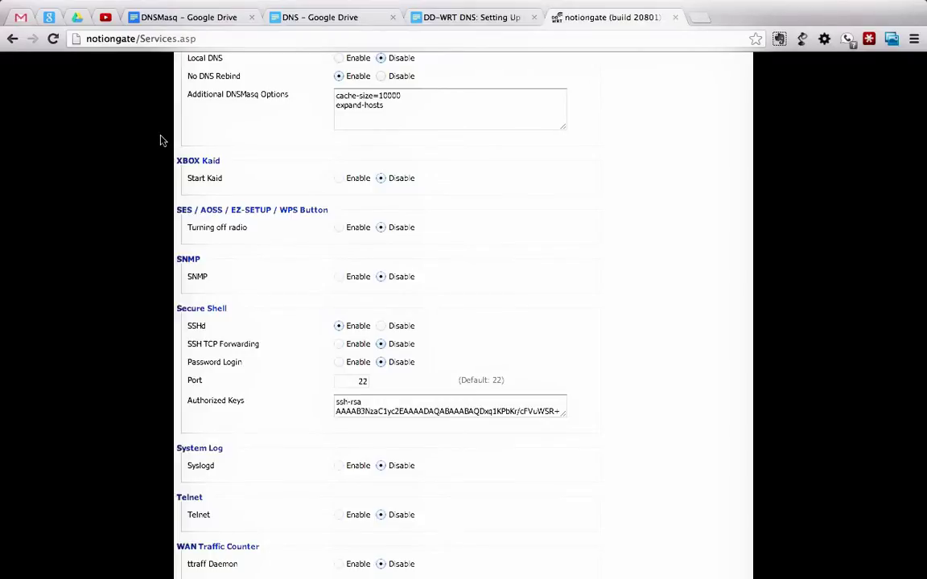
# Scroll Basic Setup to check static DNS 192.168.1.1, 8.8.8.8, 8.8.4.4 and the Use DNSMasq options.
pyautogui.scroll(10, 160, 141)
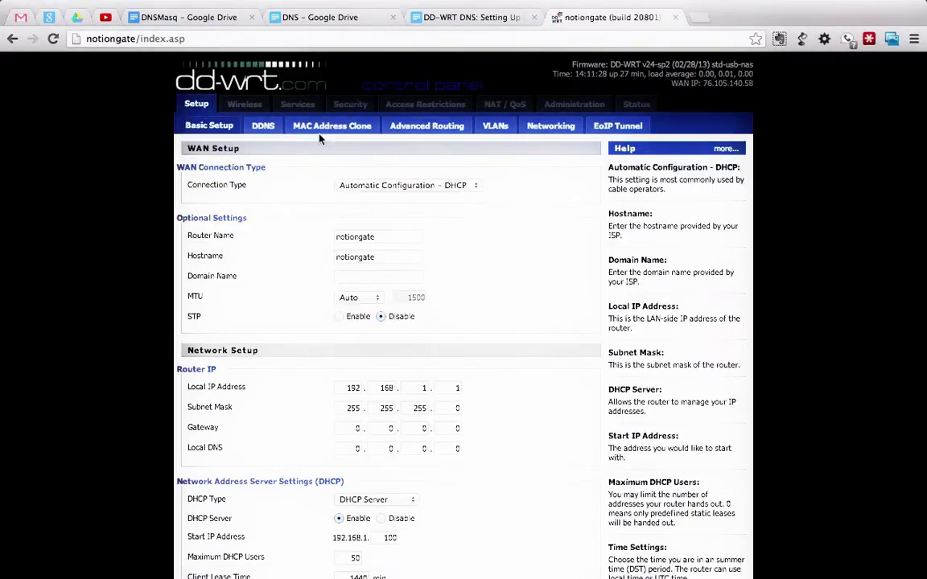
pyautogui.scroll(-2, 326, 222)
pyautogui.scroll(-4, 325, 221)
pyautogui.scroll(5, 326, 222)
pyautogui.scroll(-9, 326, 222)
pyautogui.scroll(6, 330, 224)
pyautogui.scroll(-1, 338, 226)
pyautogui.scroll(-5, 342, 225)
pyautogui.scroll(5, 350, 227)
pyautogui.scroll(2, 351, 228)
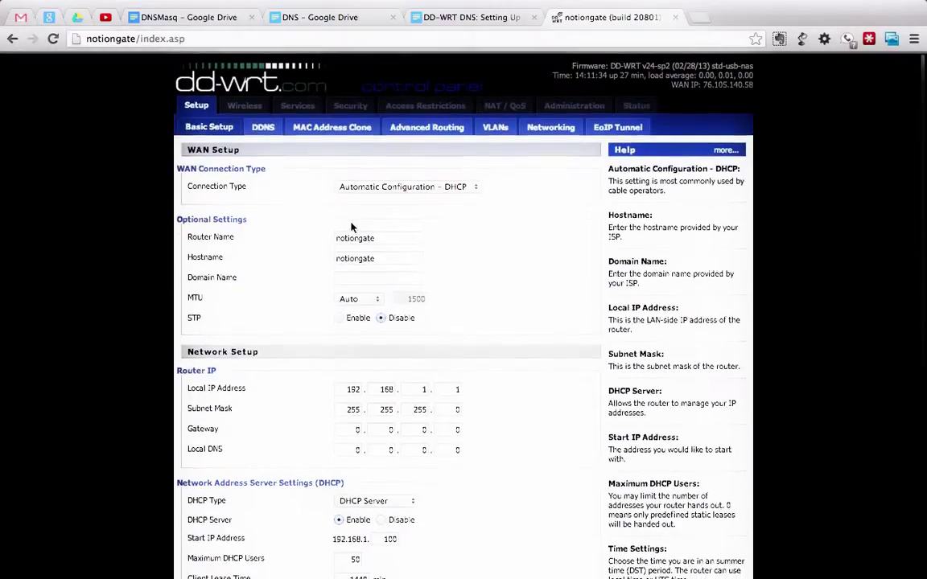
pyautogui.scroll(-2, 351, 224)
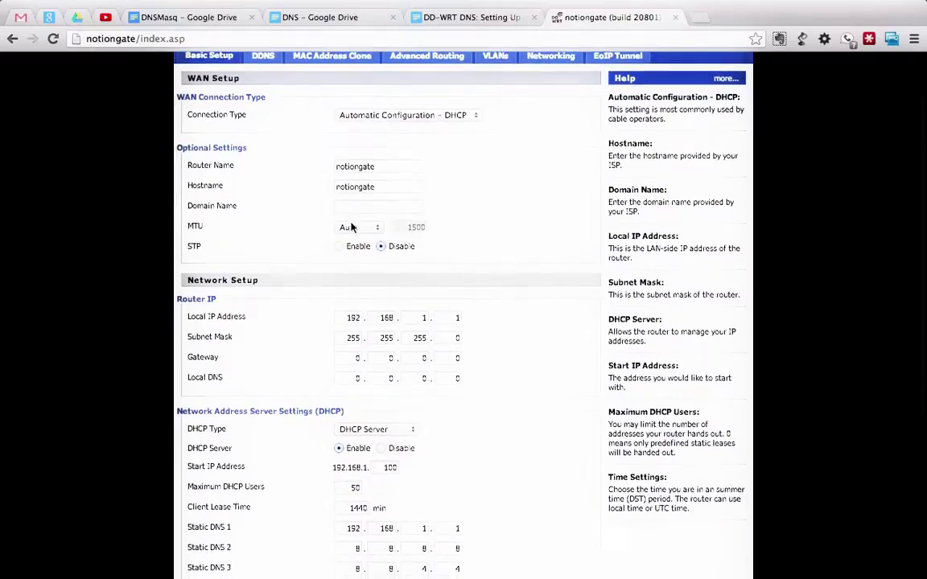
pyautogui.scroll(-4, 352, 226)
pyautogui.scroll(-1, 355, 205)
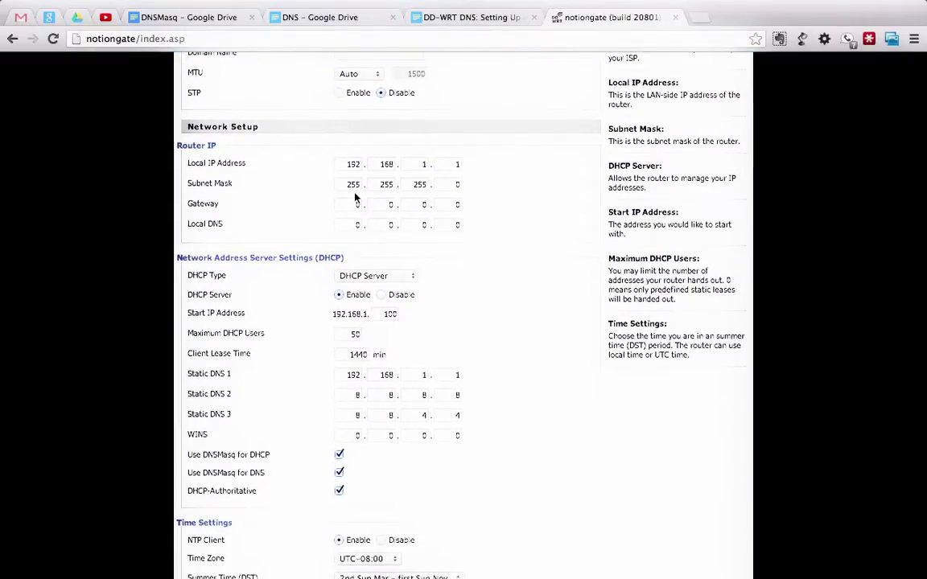